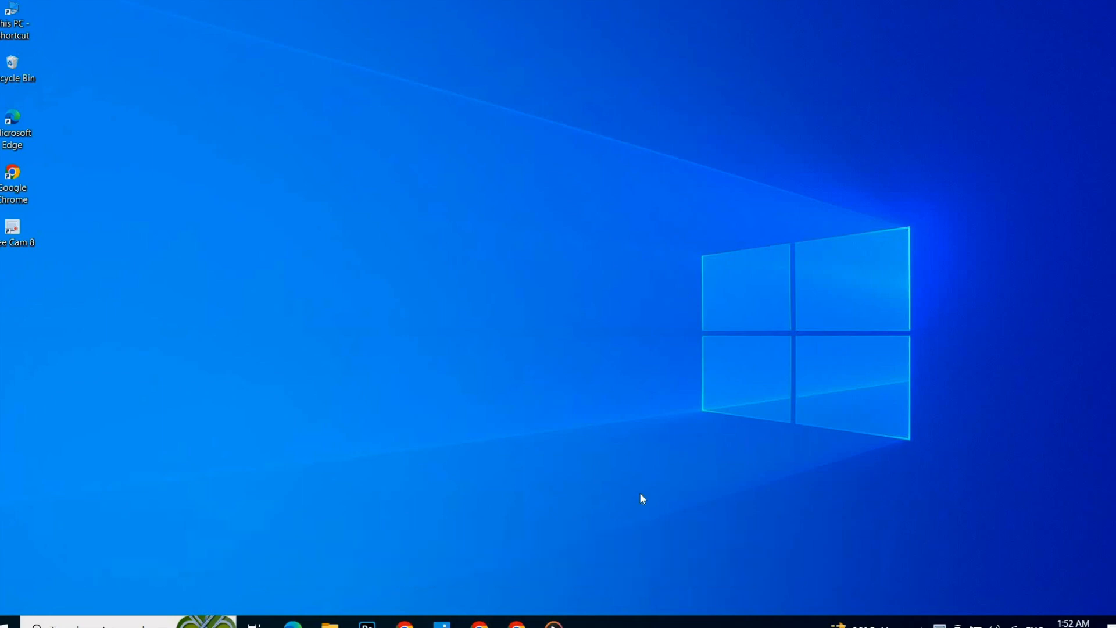
- Switch to the Indeed page in Chrome, open the account profile, and start building an Indeed Resume
click(517, 622)
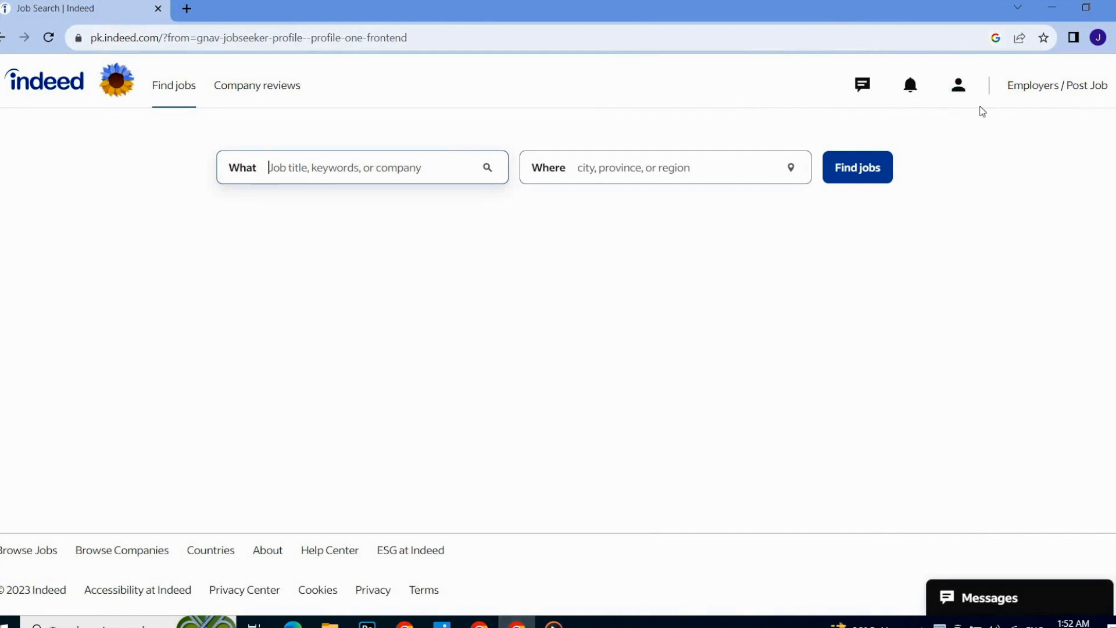
click(959, 86)
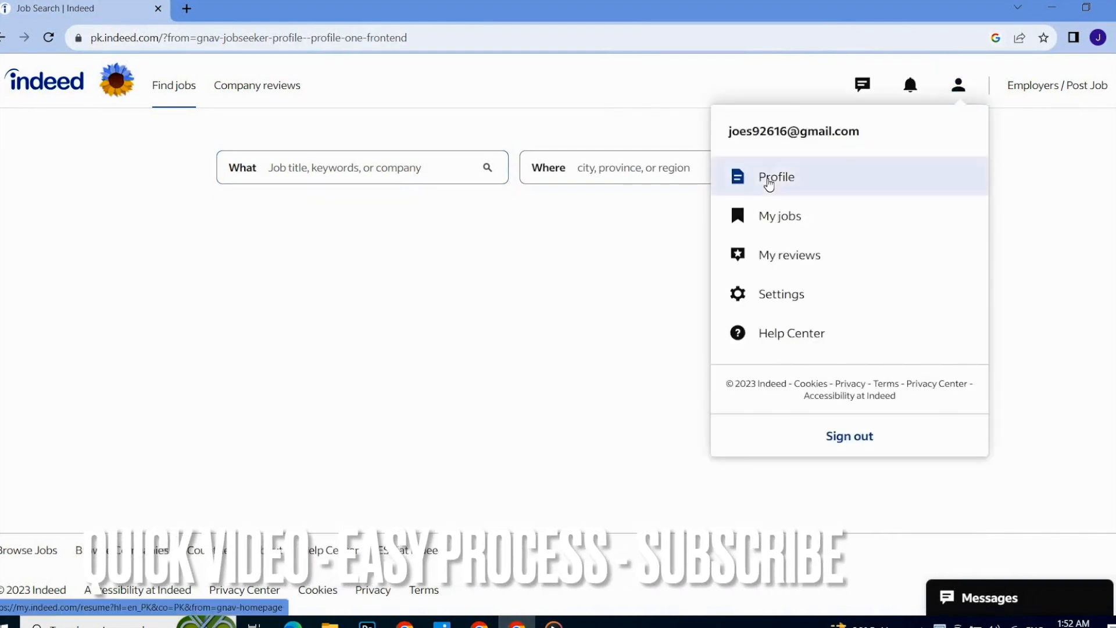
click(769, 182)
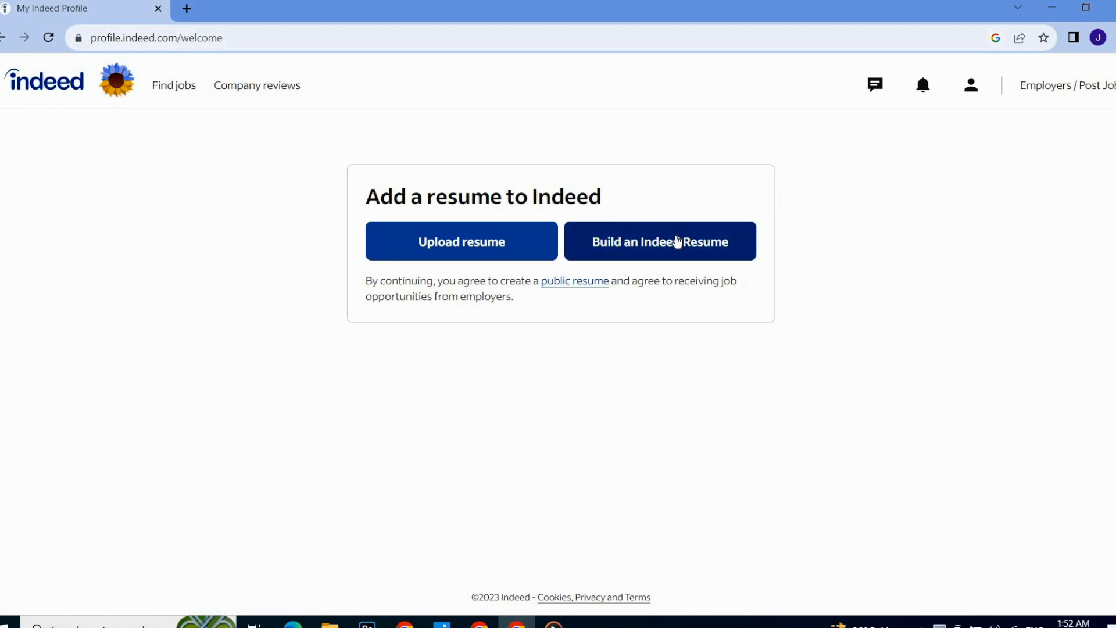
click(647, 255)
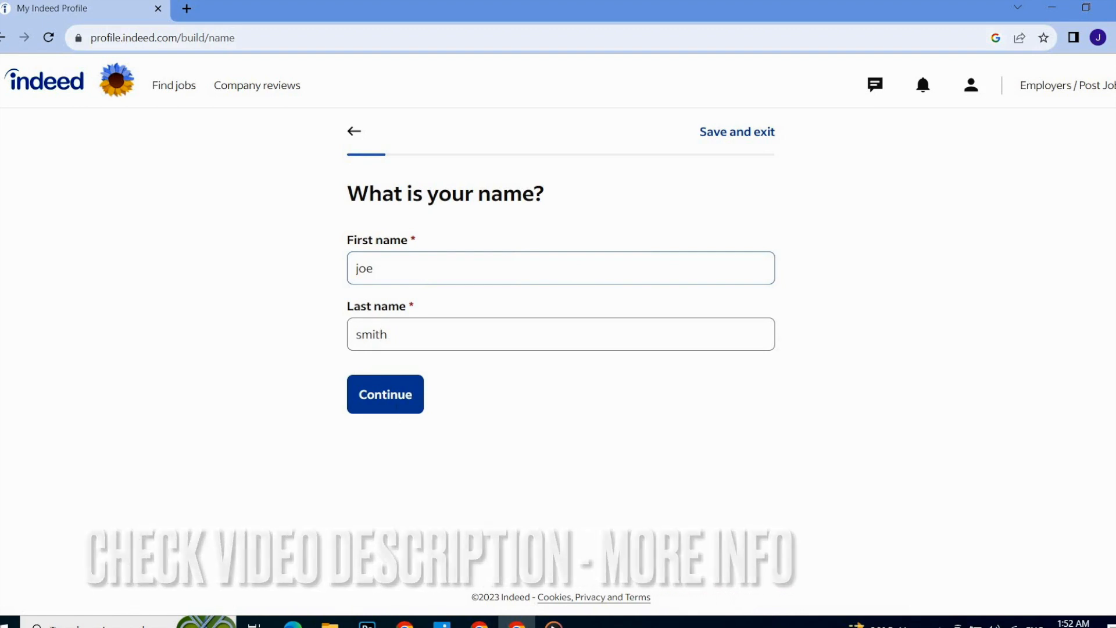
- Confirm the name and the Karachi location, and enable showing the phone number on Indeed
click(395, 404)
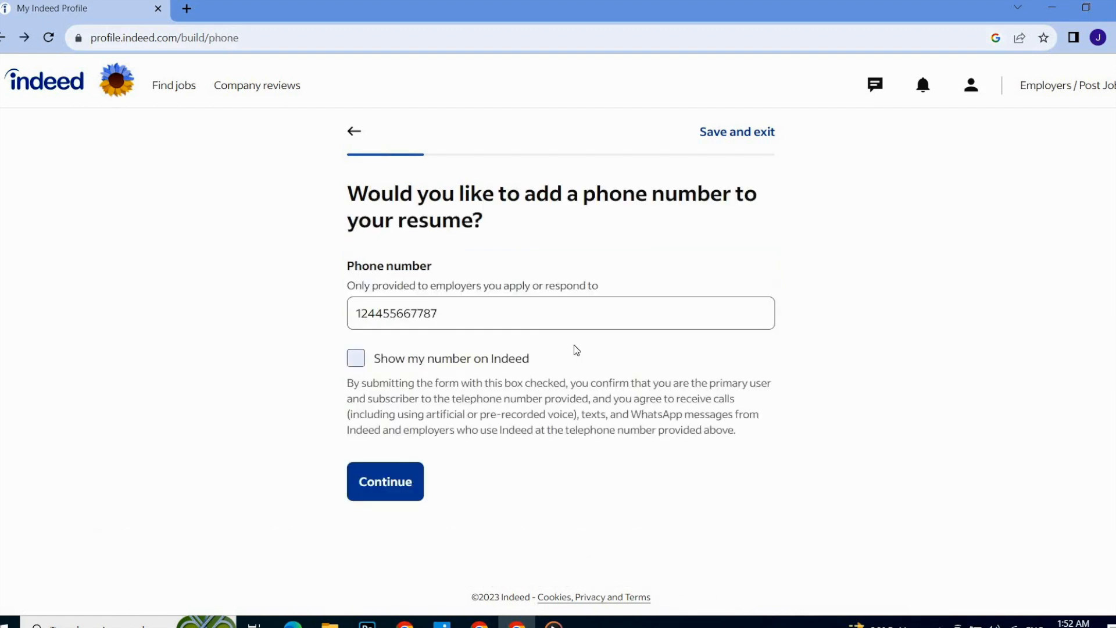
click(363, 365)
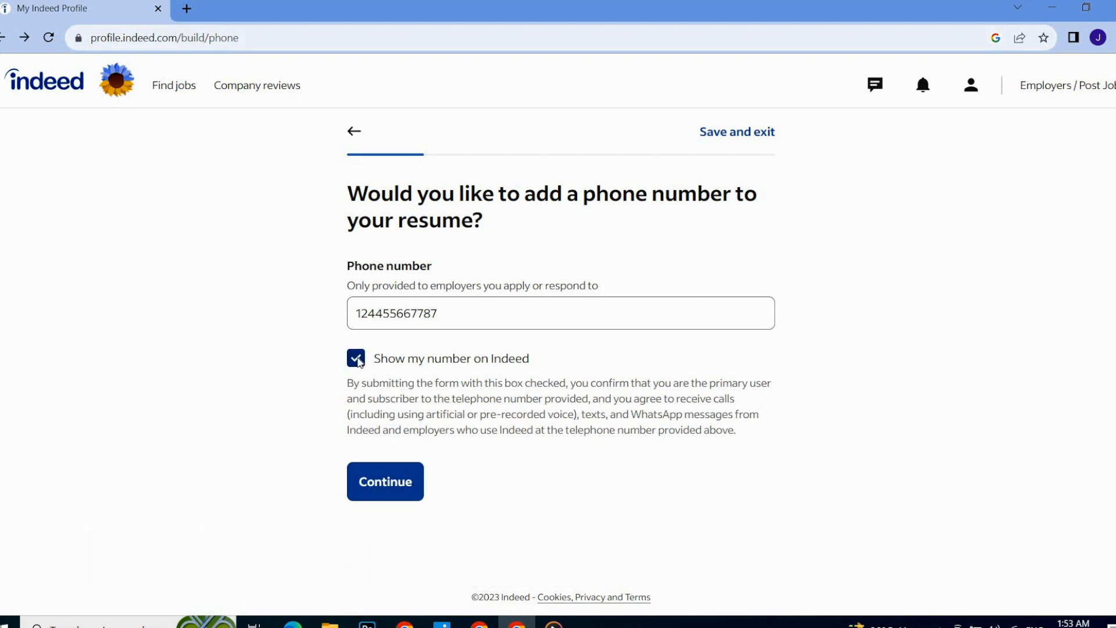
click(386, 484)
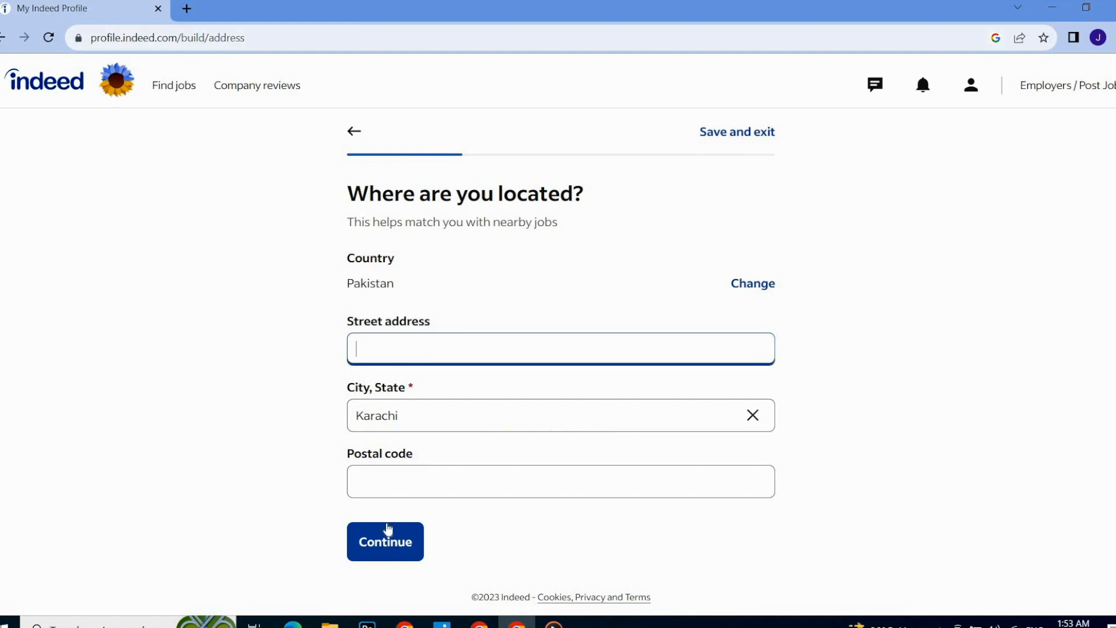
click(389, 554)
- Save a Graduate education entry in Bachelor in computer science at Beacon House Schooling system, from September 2007 to September 2015
scroll(558, 330, down, 1)
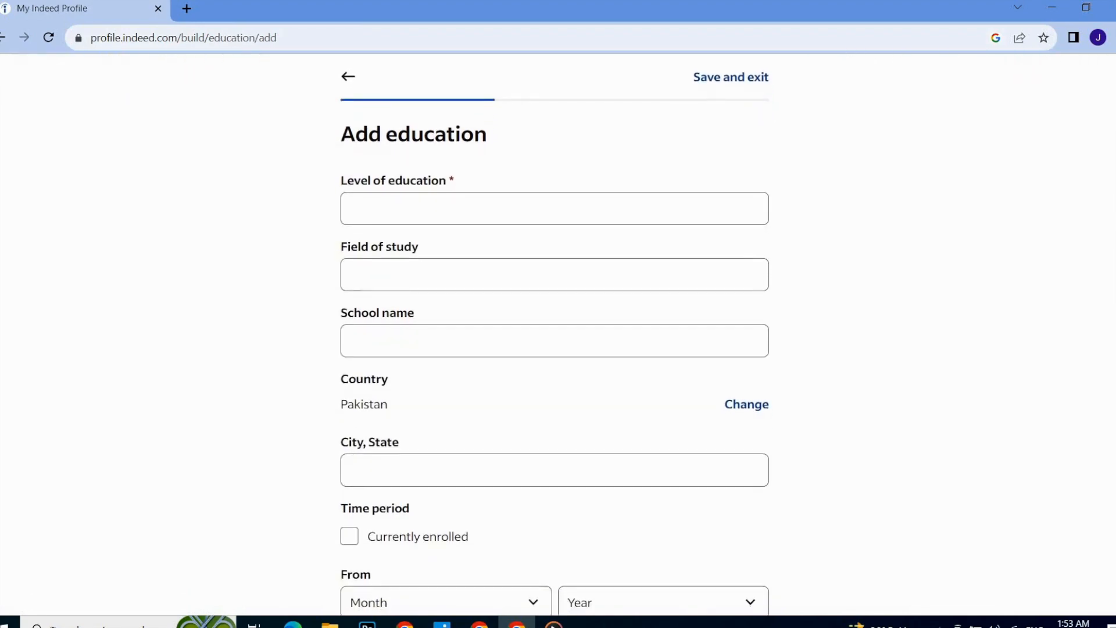
click(428, 344)
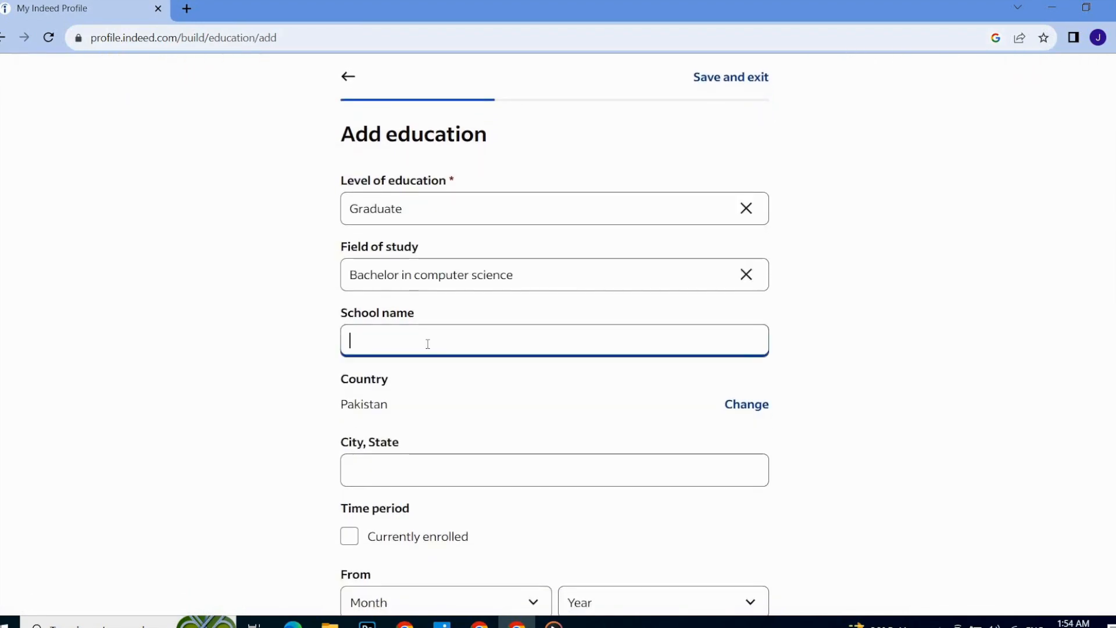
text(Beacon House Schooling system)
click(463, 465)
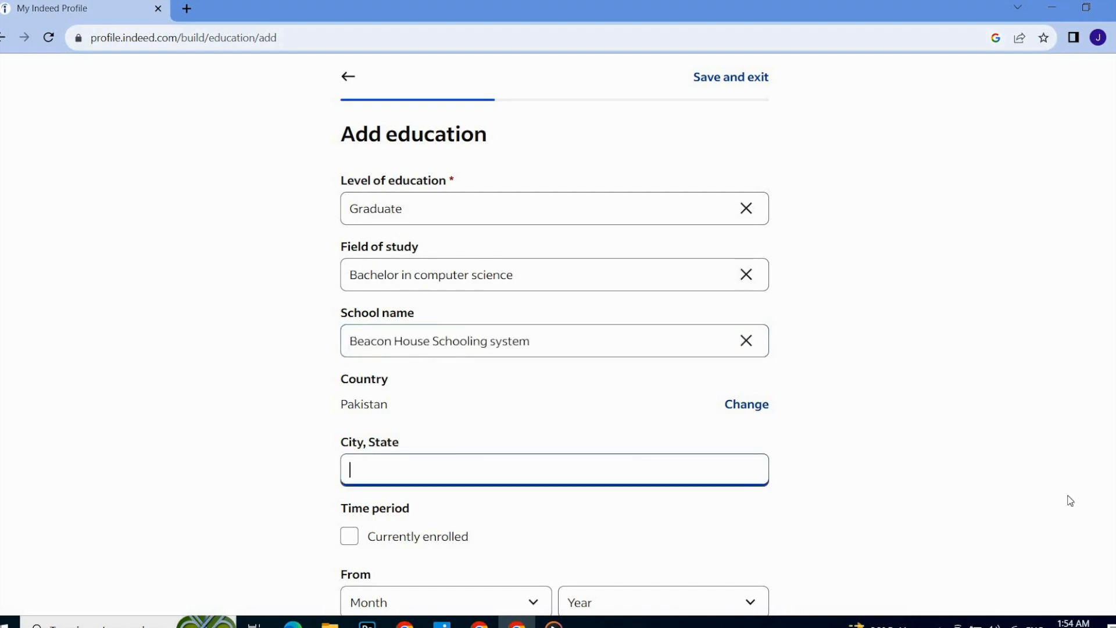
scroll(437, 504, down, 3)
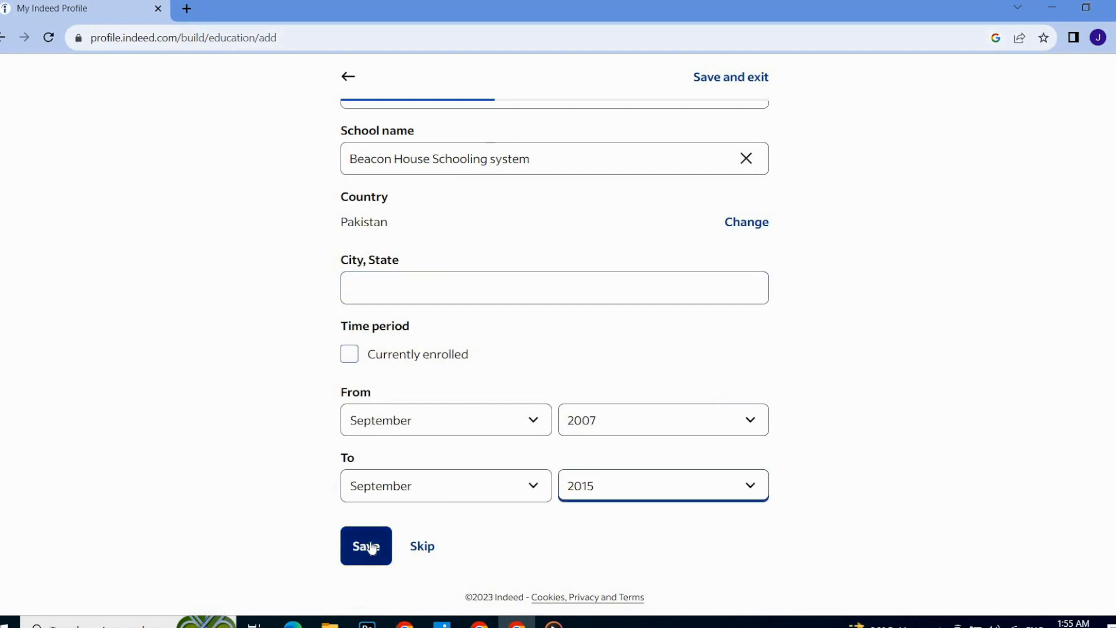
click(371, 547)
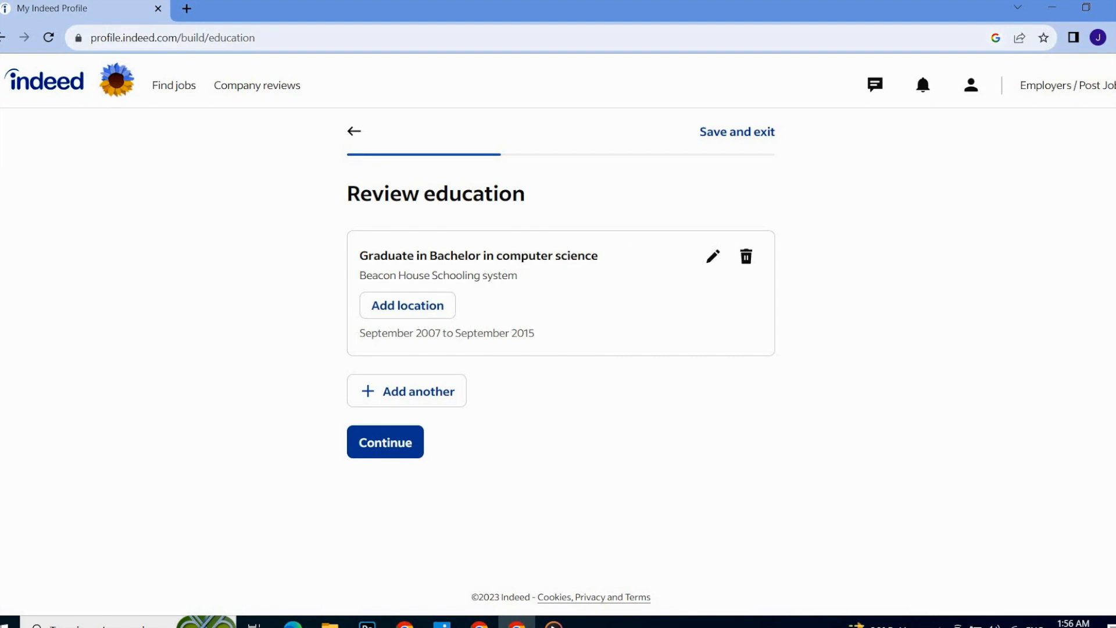
- Check the education entry's editing form, return without changes, and proceed to the work experience section
click(714, 259)
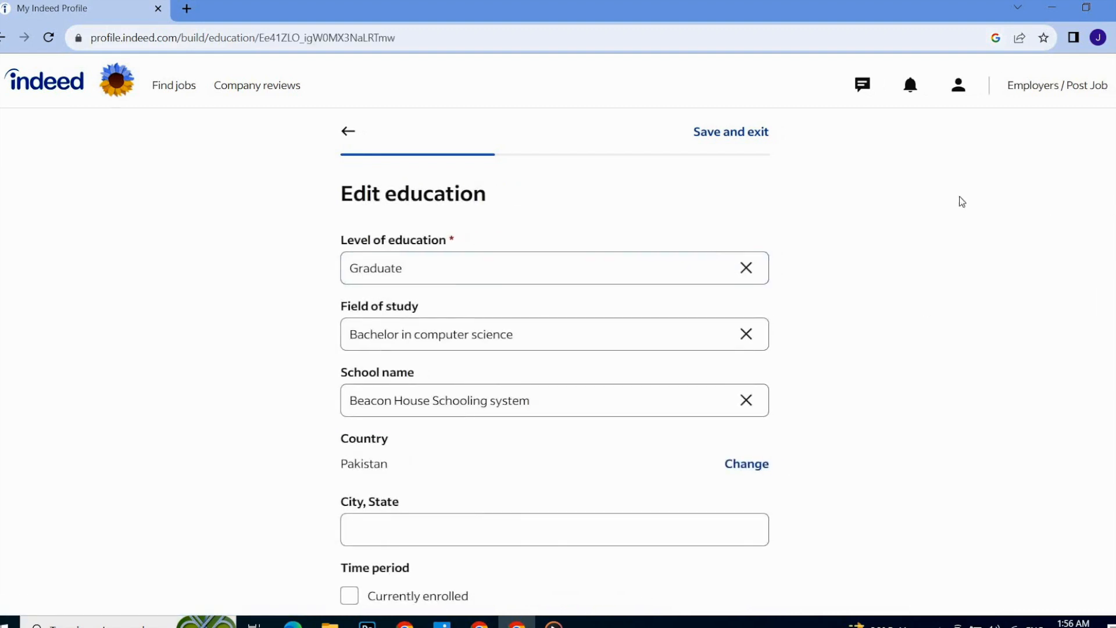
click(5, 45)
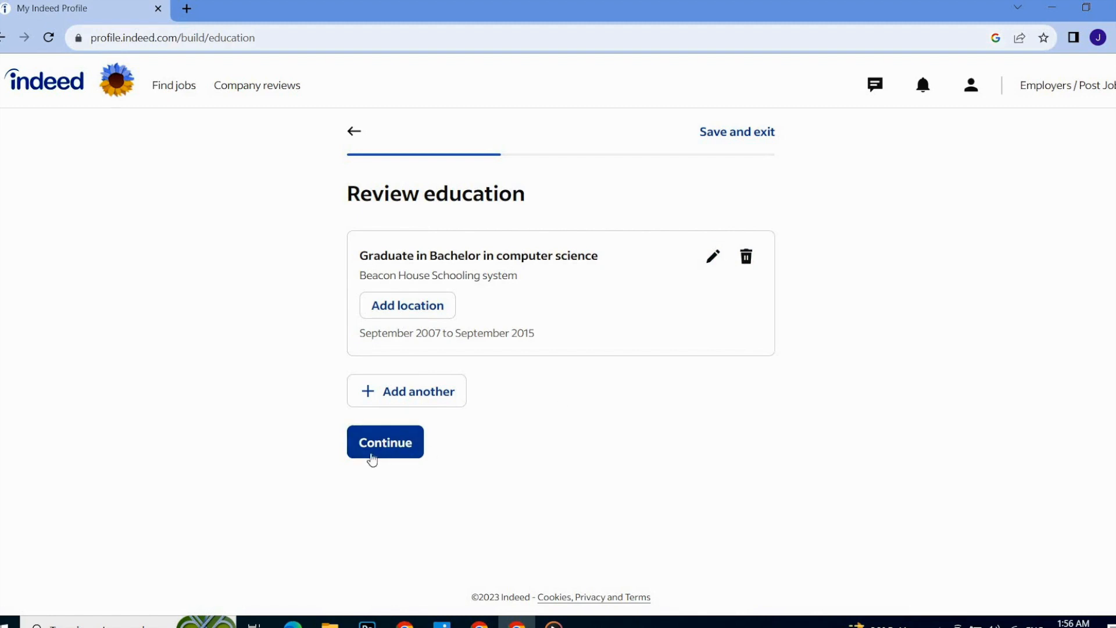
click(410, 448)
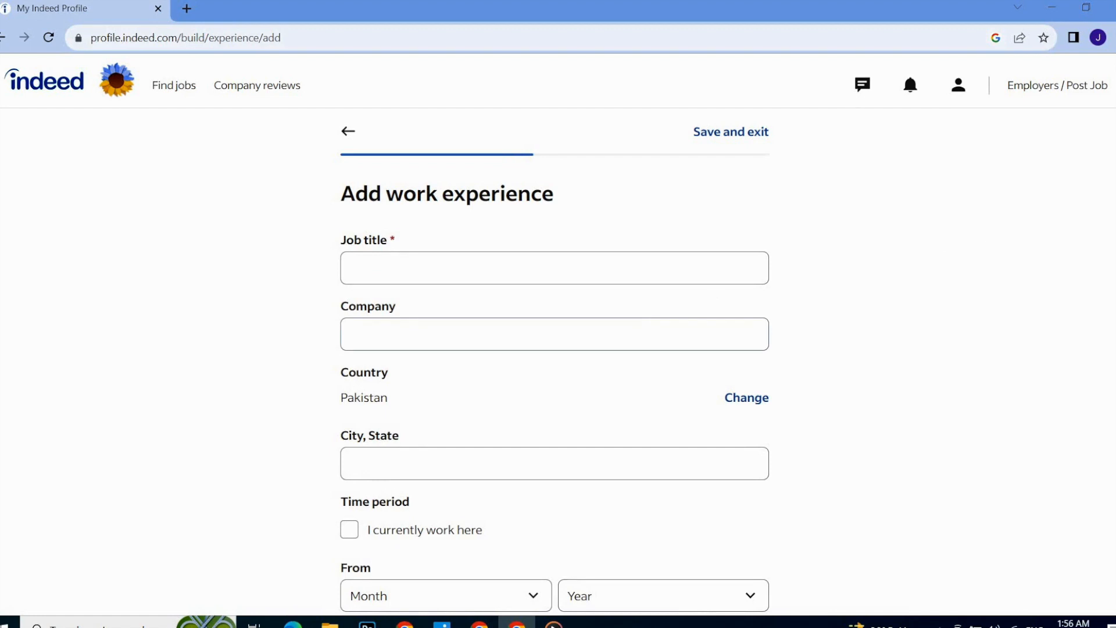
- Examine the work experience form's fields, from the job title down to the description
scroll(555, 348, down, 3)
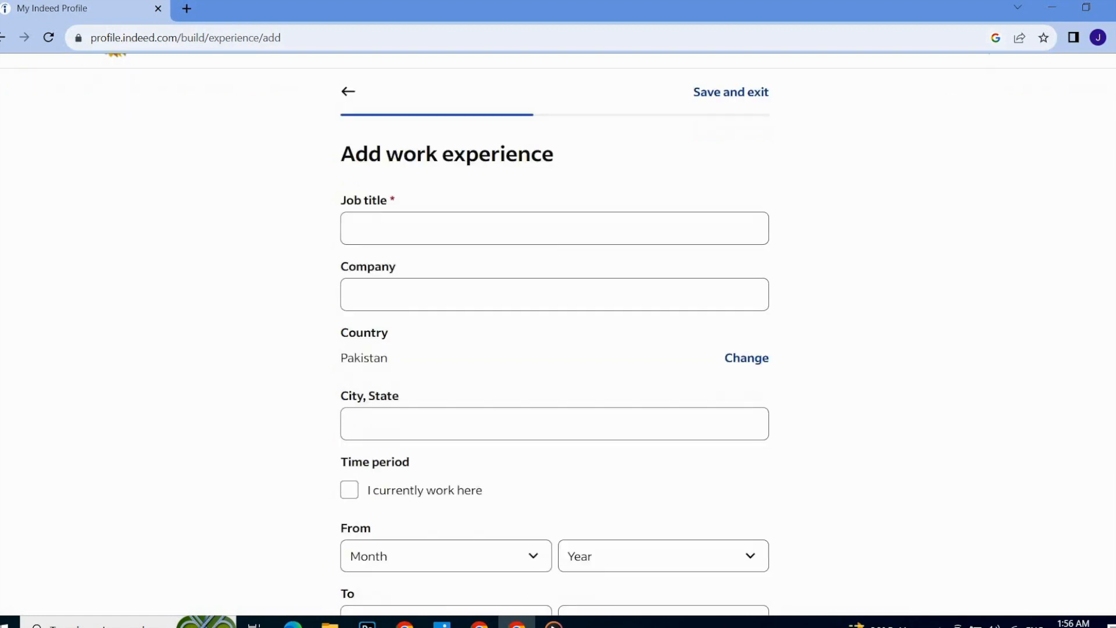
scroll(554, 349, down, 2)
scroll(555, 349, up, 5)
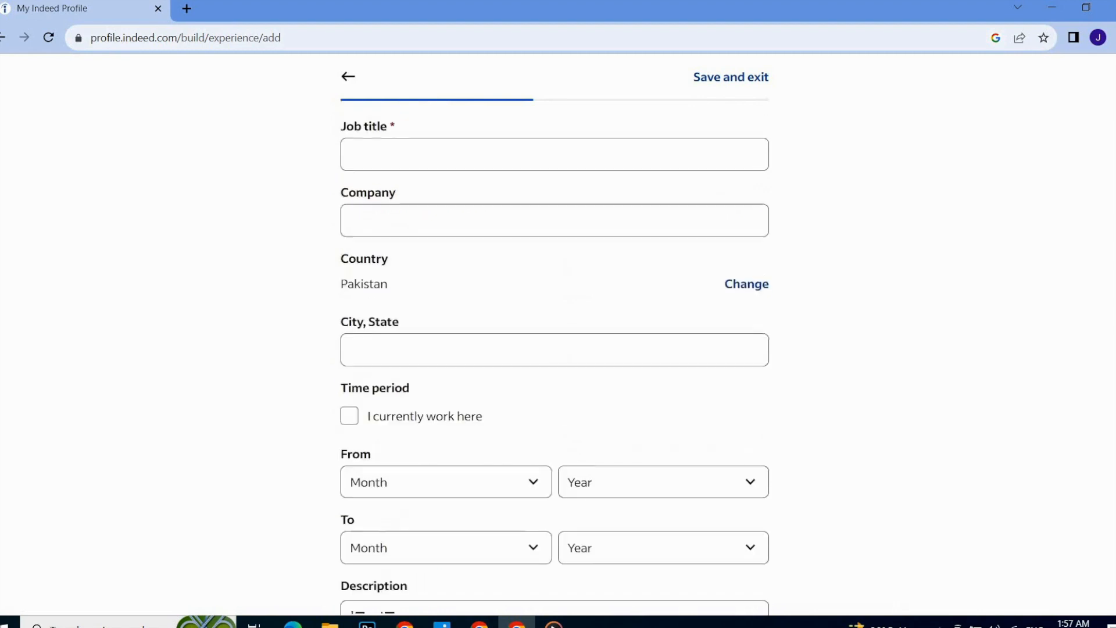
scroll(555, 349, down, 3)
scroll(554, 349, down, 2)
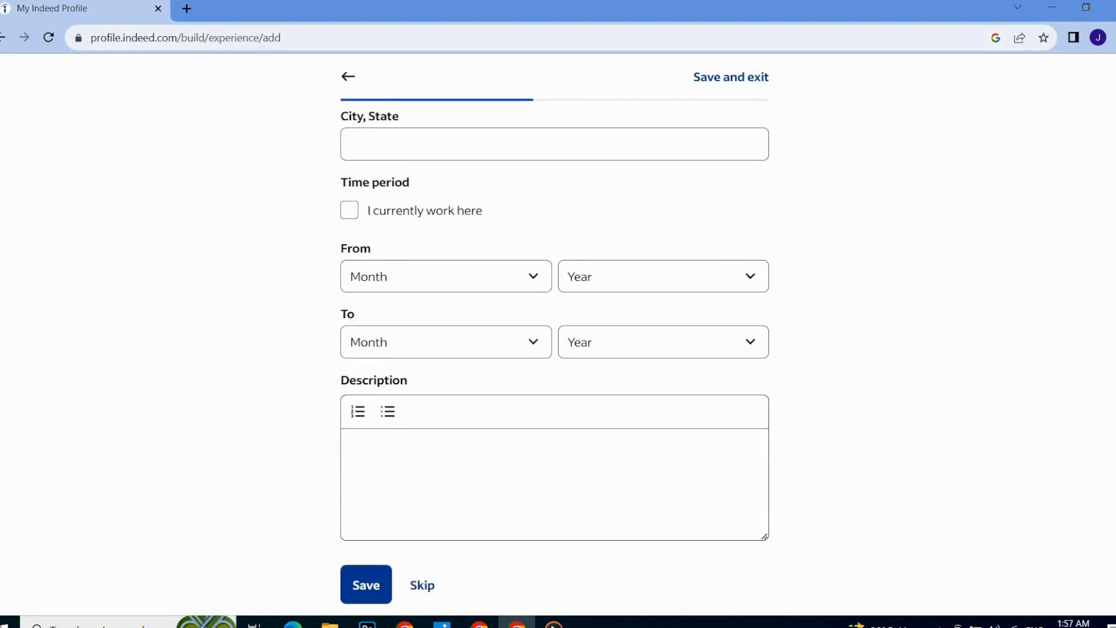
scroll(555, 348, down, 1)
scroll(555, 349, up, 6)
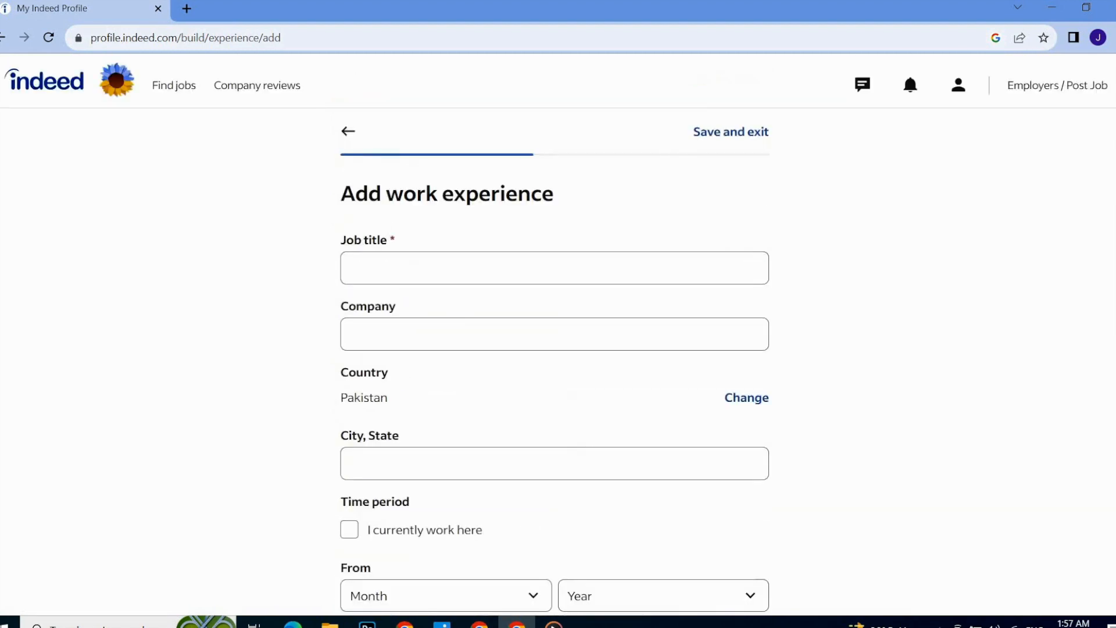
scroll(555, 349, down, 1)
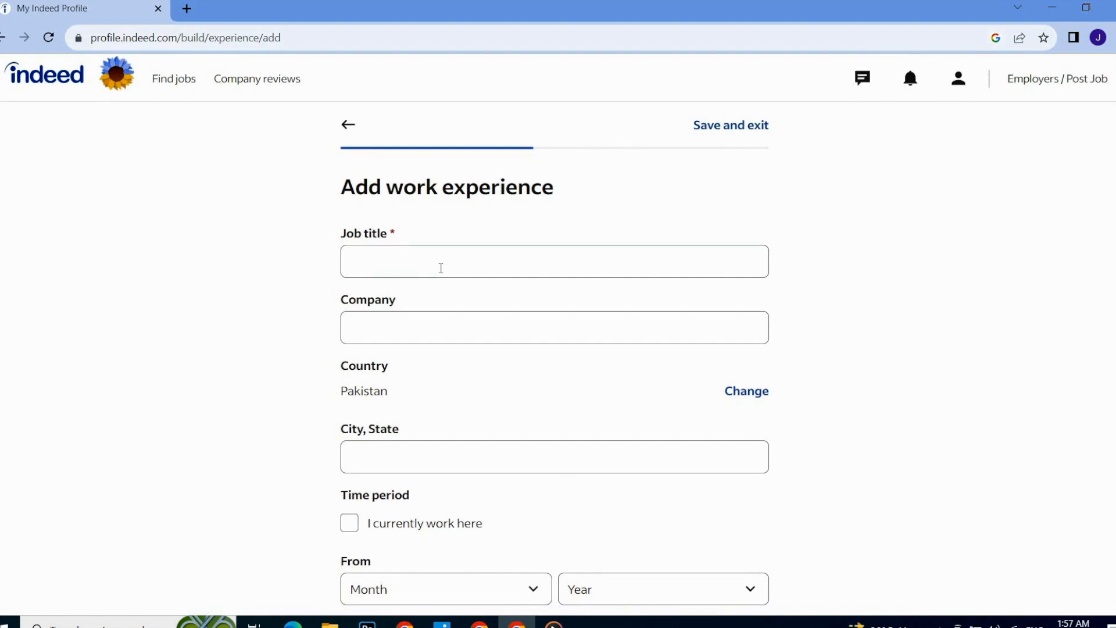
- Fill in the work experience with job title Graphic designer, company Zeta Technologies and city Karachi
click(425, 257)
text(Graphic designer)
click(395, 340)
text(z)
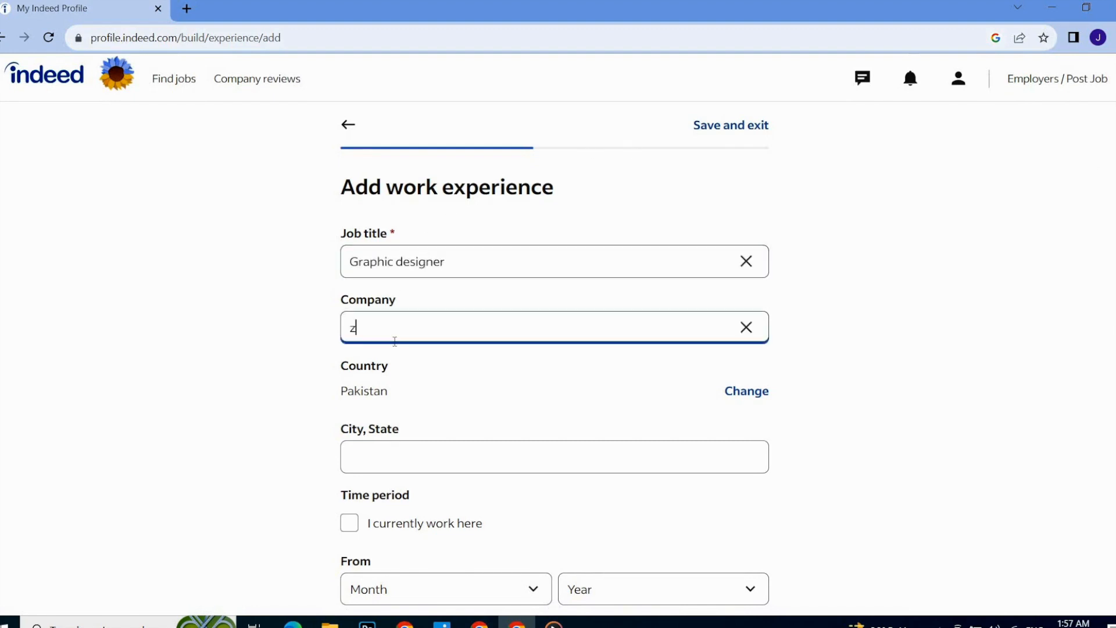
text(et)
click(395, 460)
text(kat)
- Set the employment period from February 2020 to November 2022, enter "abc" as the description, and save the entry
click(361, 244)
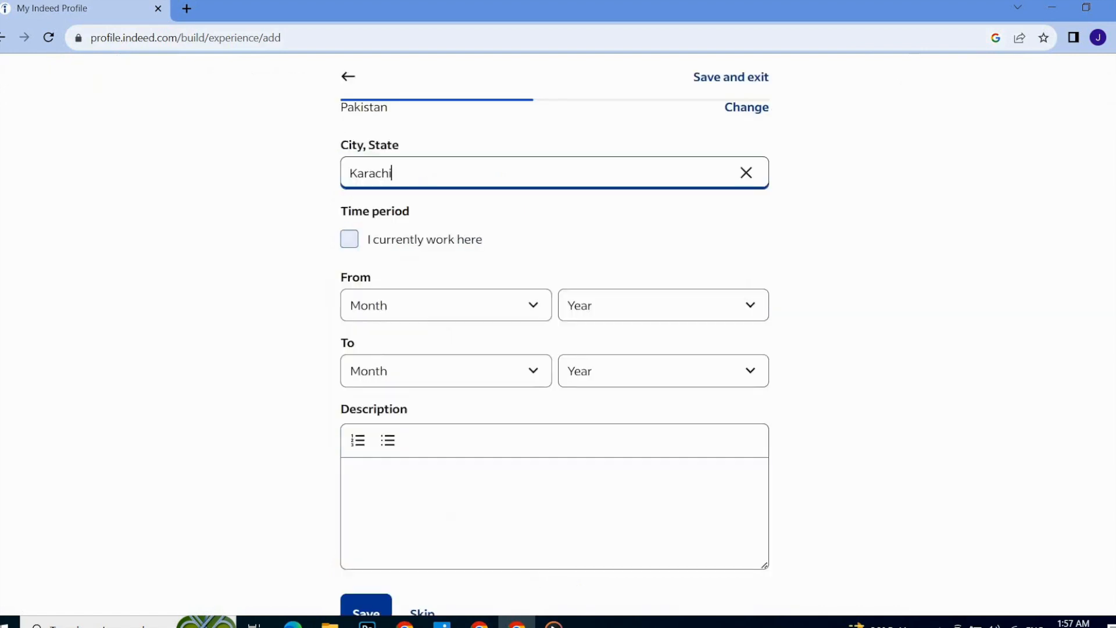
scroll(360, 247, down, 1)
click(366, 237)
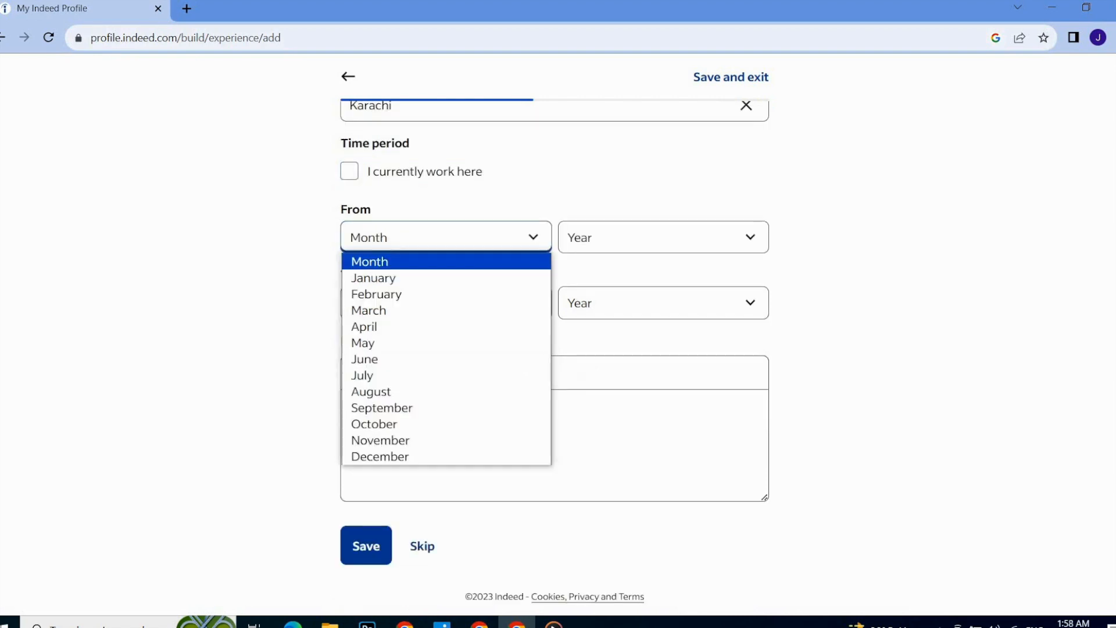
click(367, 300)
click(695, 240)
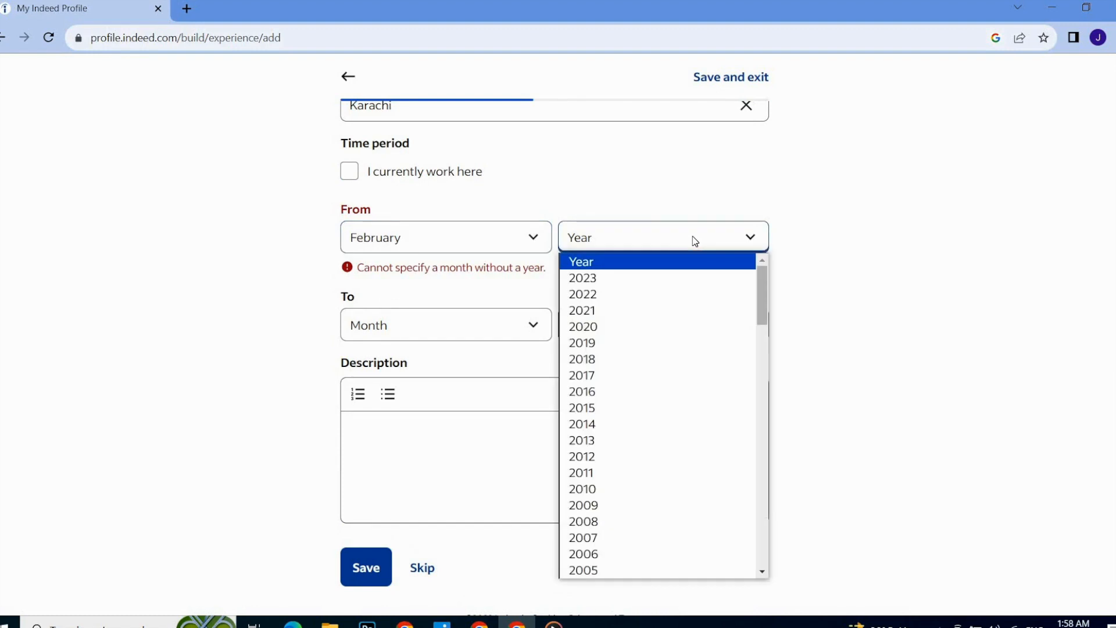
click(613, 332)
click(456, 300)
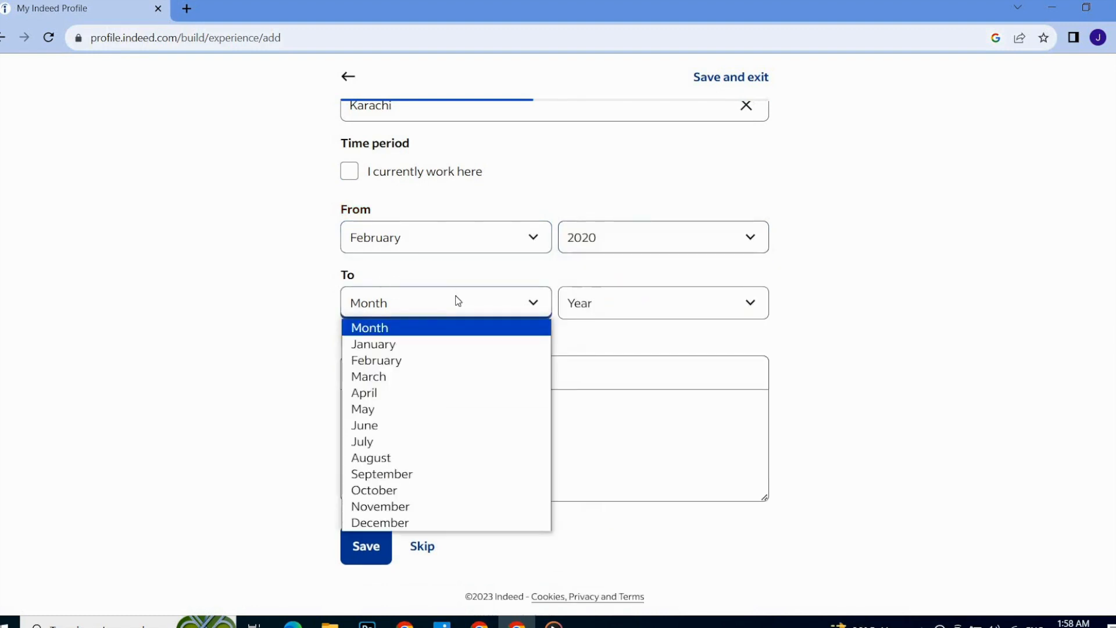
click(399, 507)
click(404, 404)
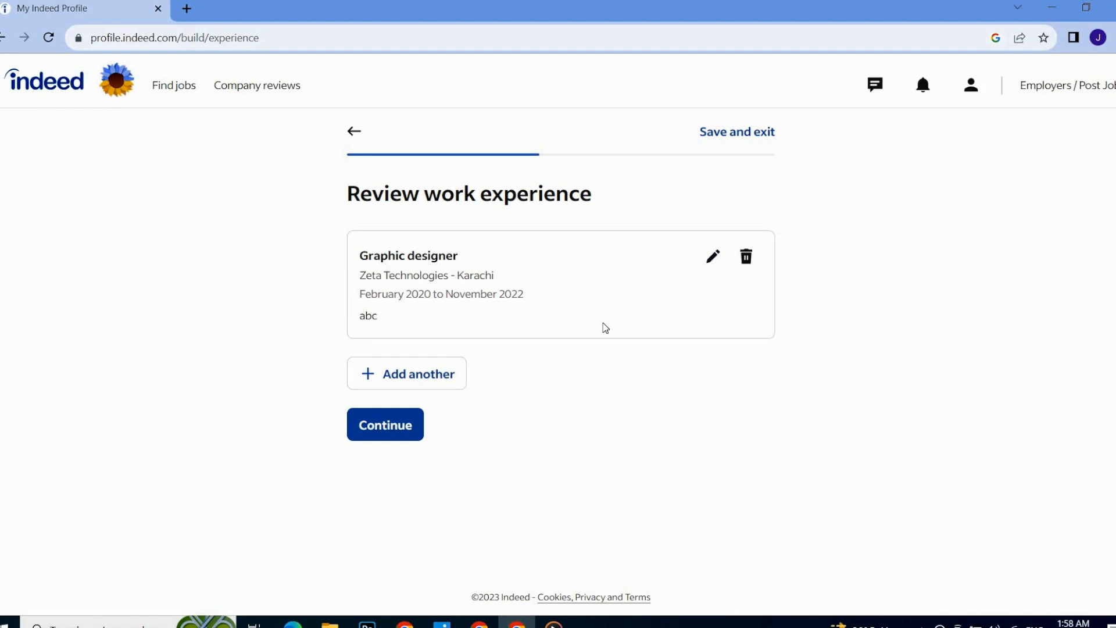
- Proceed to the skills section and add voice over, storywrite and the suggested Microsoft Office skill
click(389, 426)
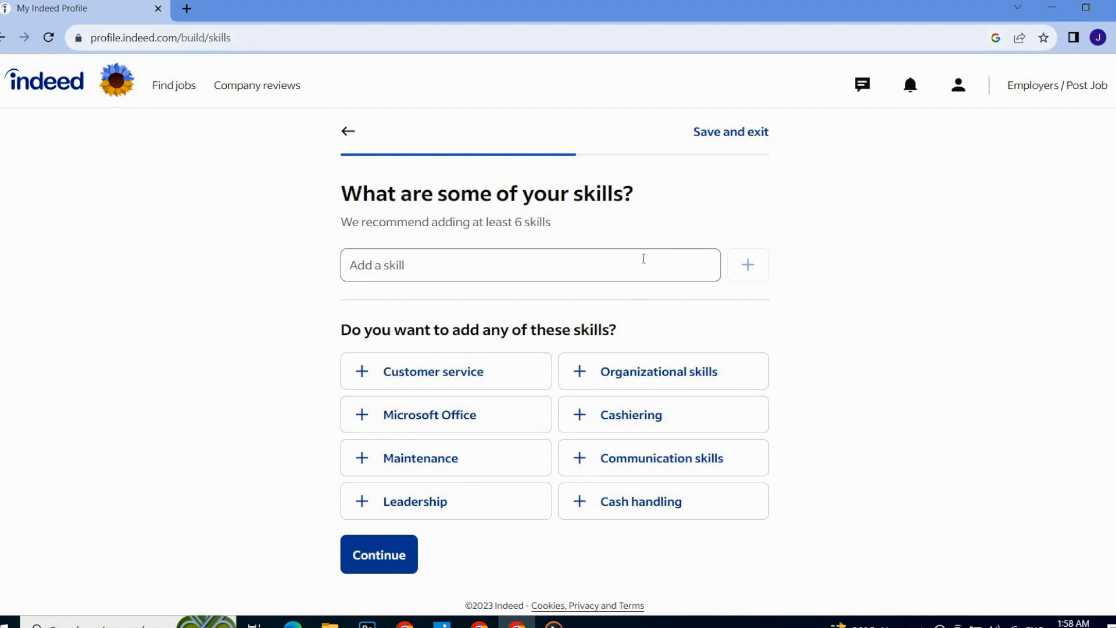
click(643, 254)
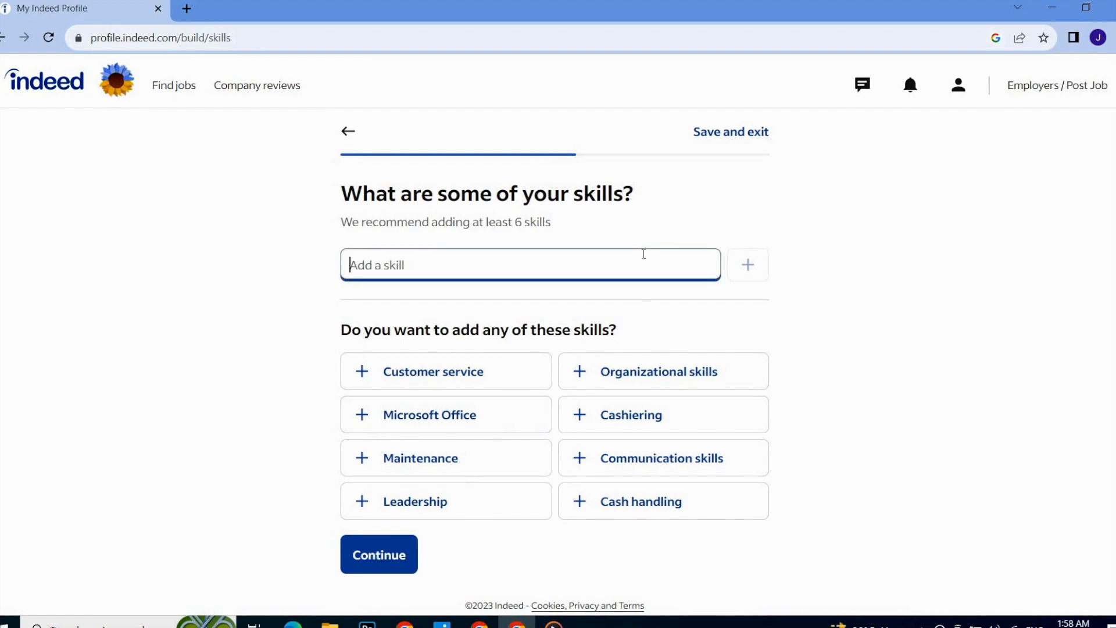
text(voice over)
key(Return)
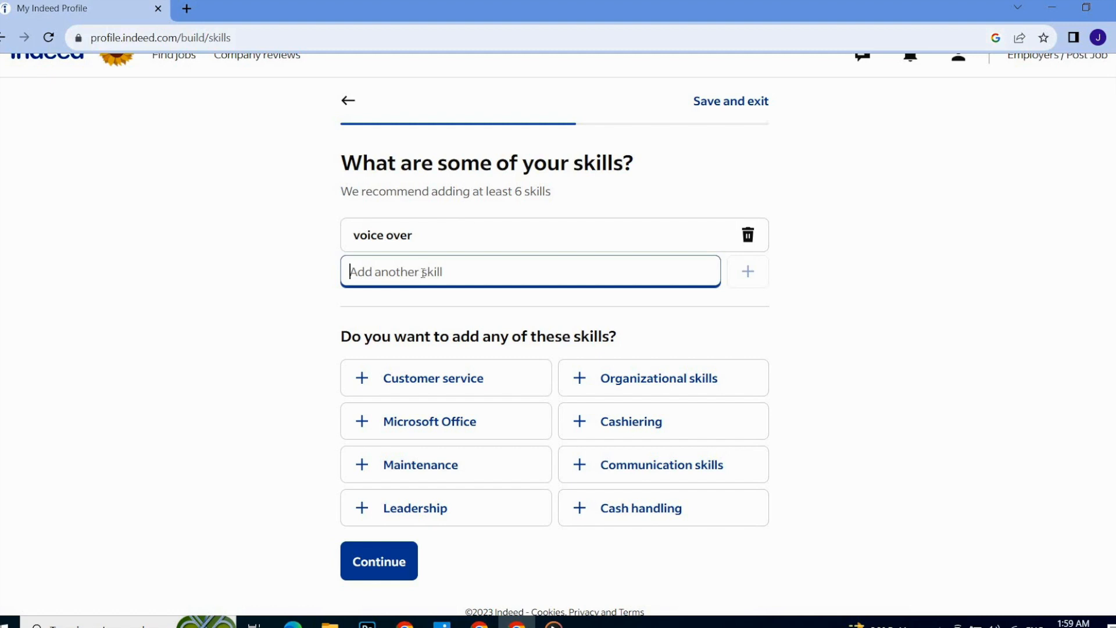
text(storywrite)
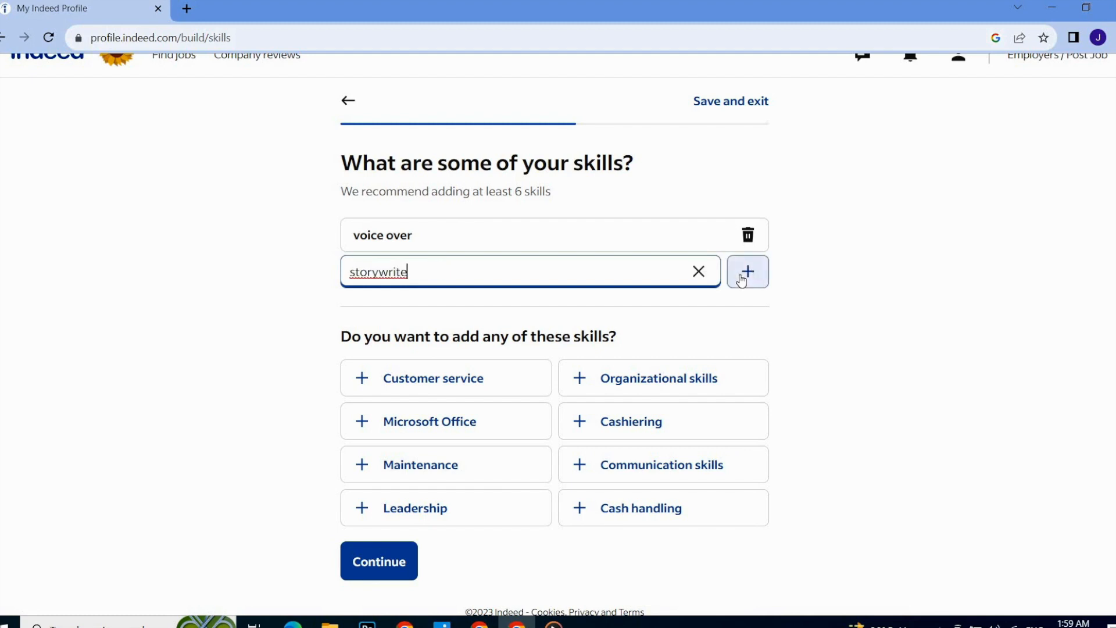
click(741, 280)
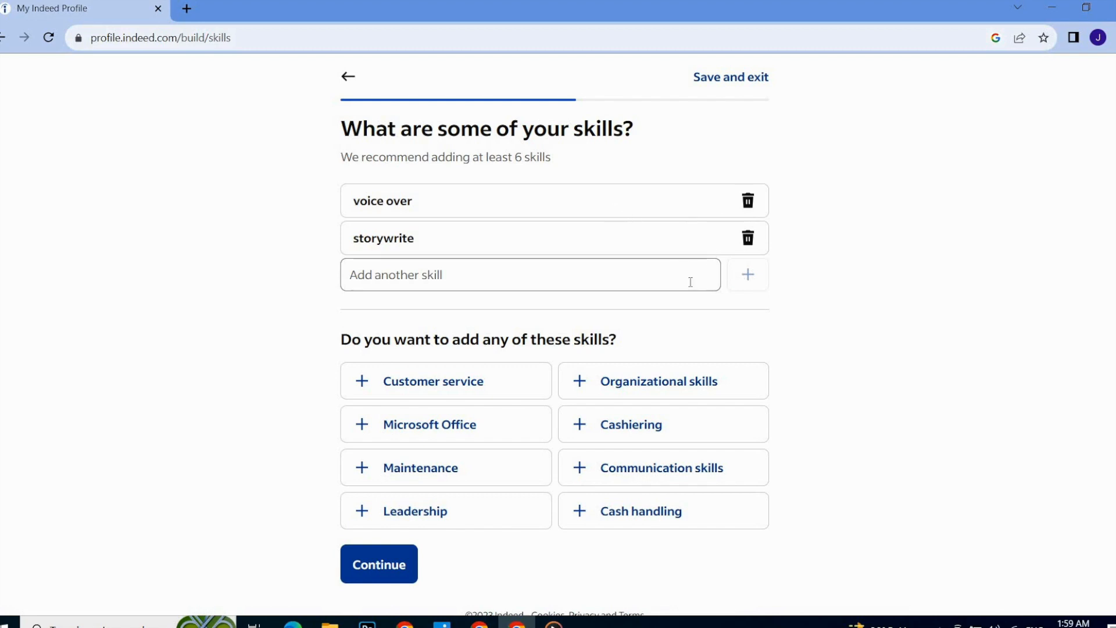
click(420, 435)
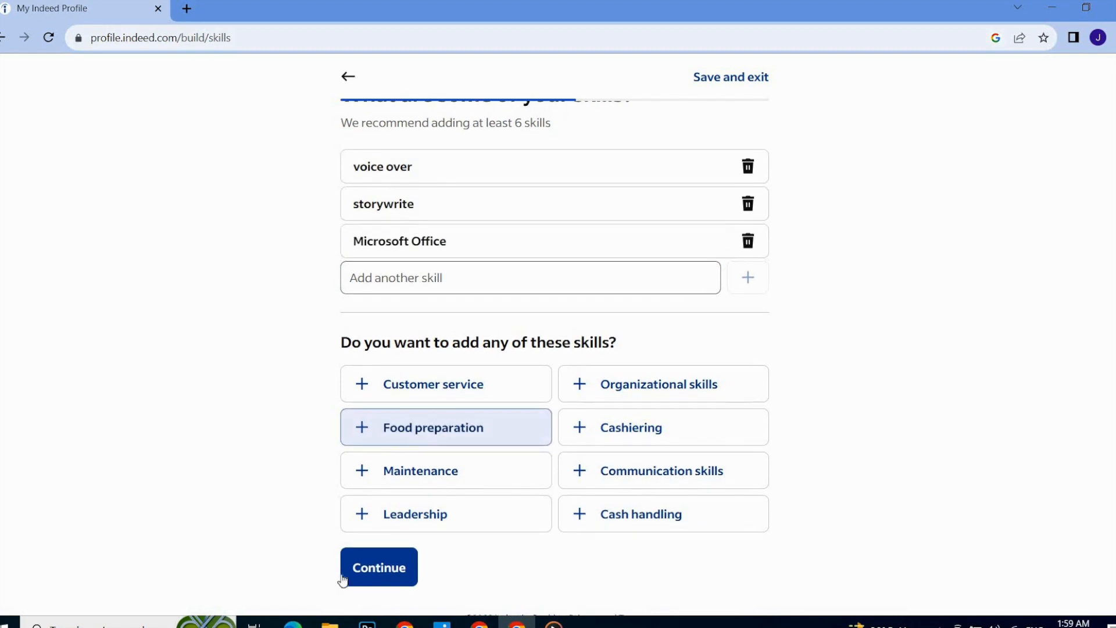
click(386, 568)
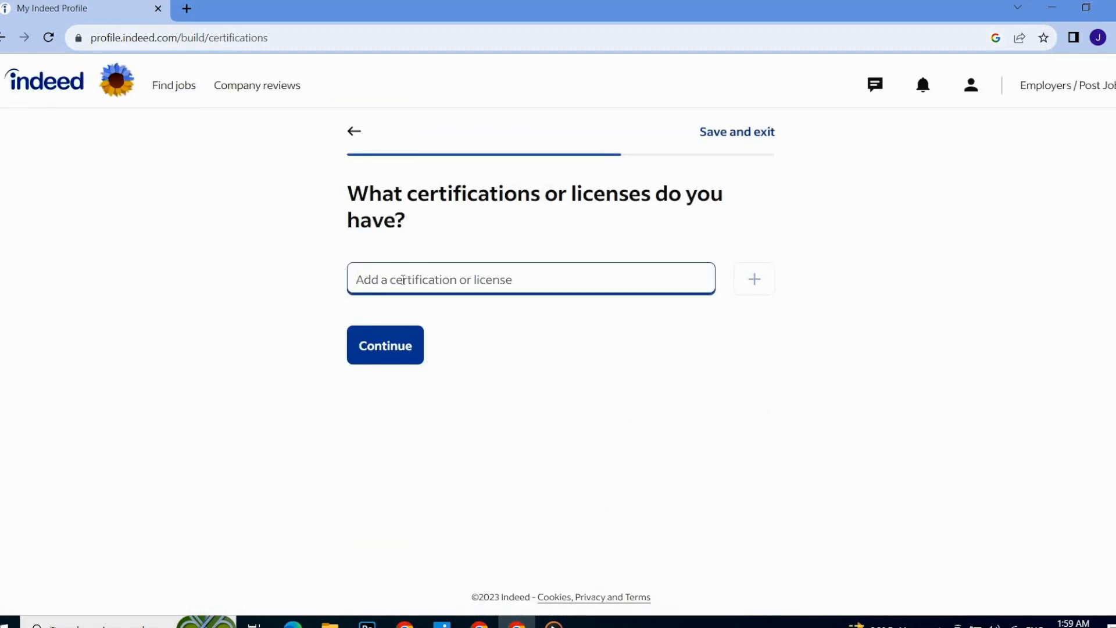
- Enter "no" for certifications or licenses and proceed to the resume preview to review its sections
text(no)
click(391, 344)
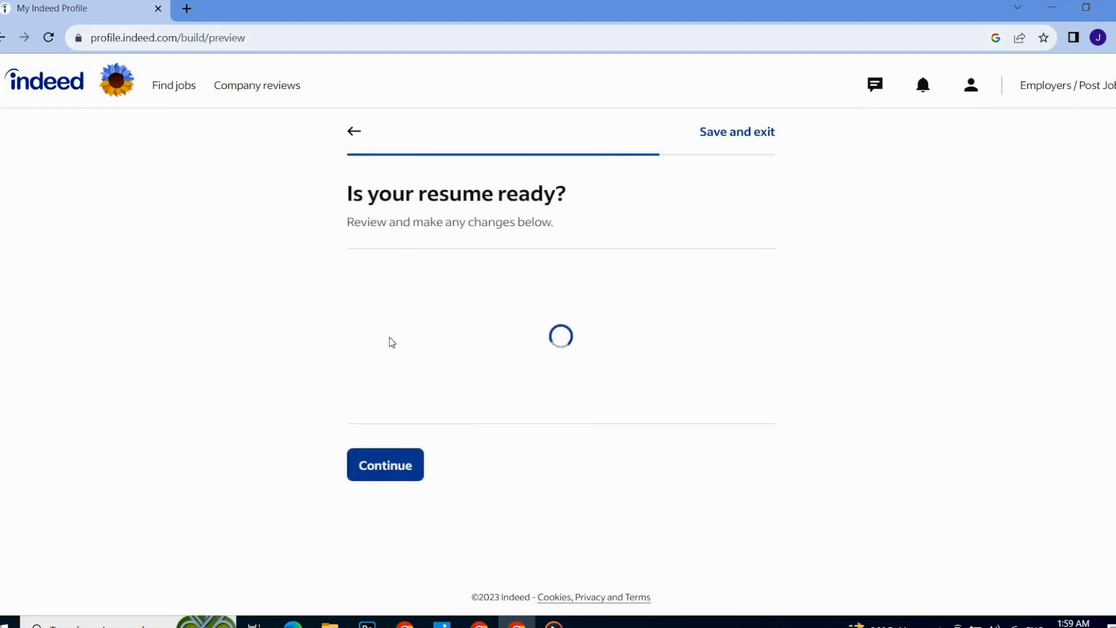
scroll(554, 360, down, 7)
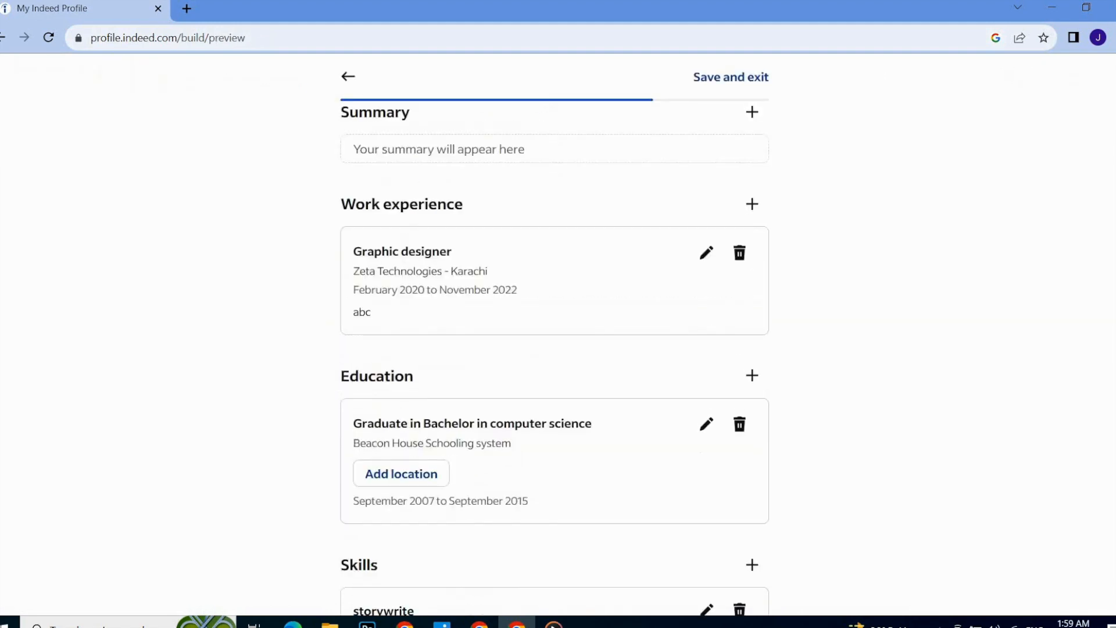
- Edit the contact information so that the first name and last name each begin with a capital letter
scroll(555, 349, down, 5)
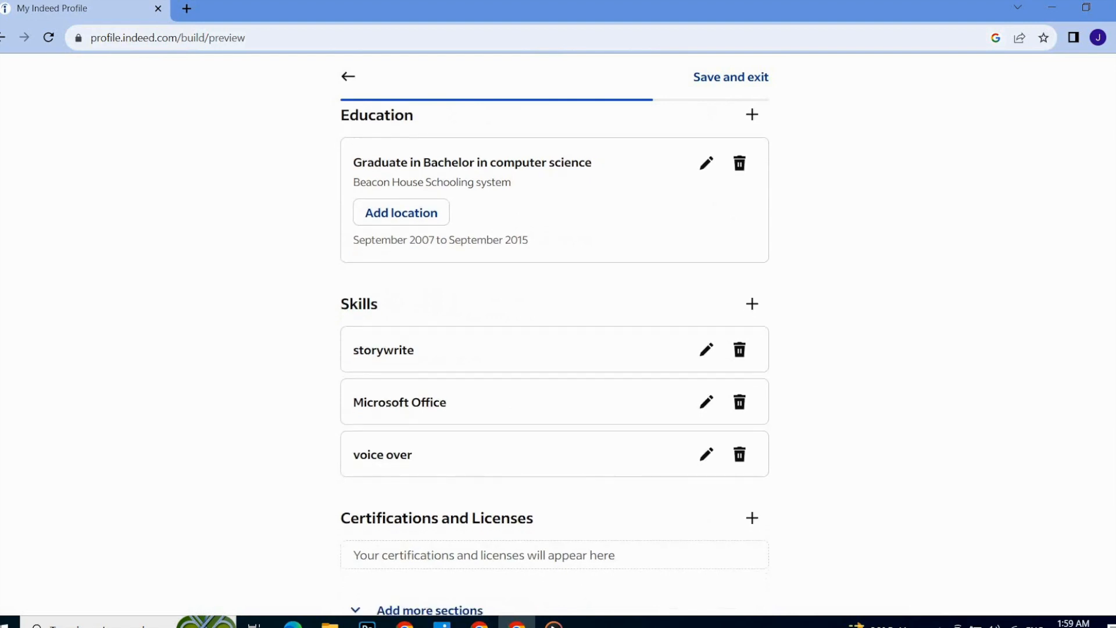
scroll(554, 357, up, 11)
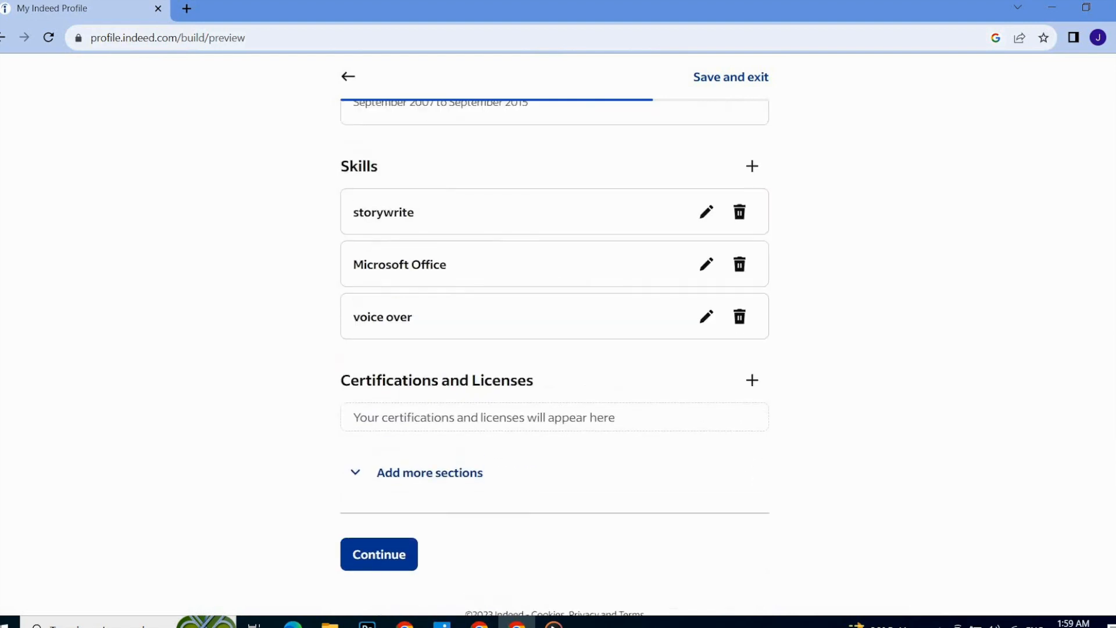
scroll(555, 358, up, 1)
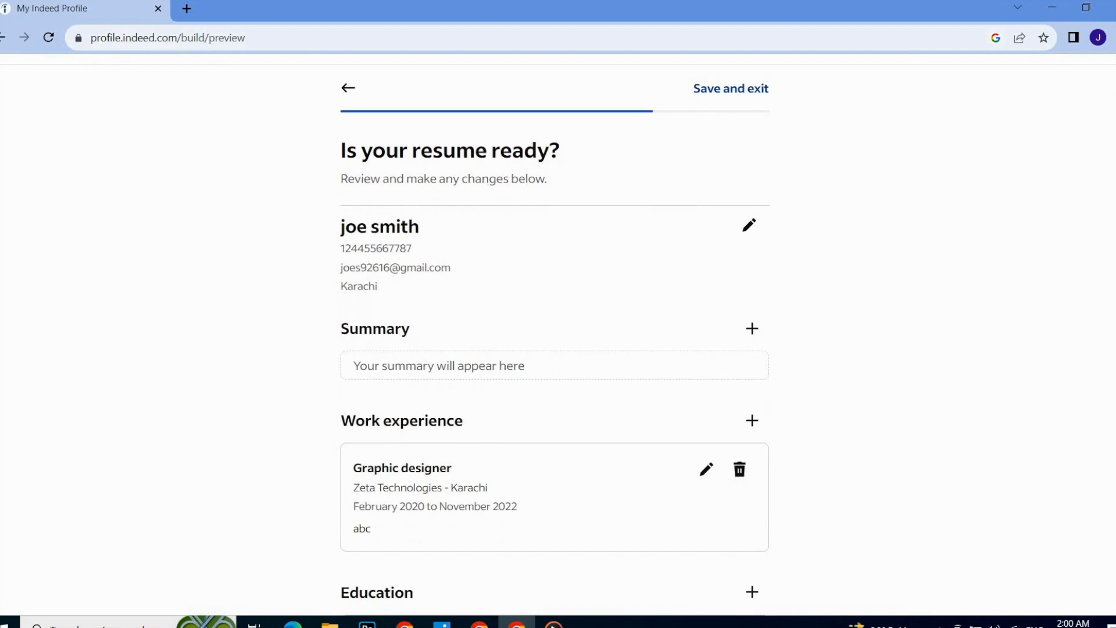
click(750, 225)
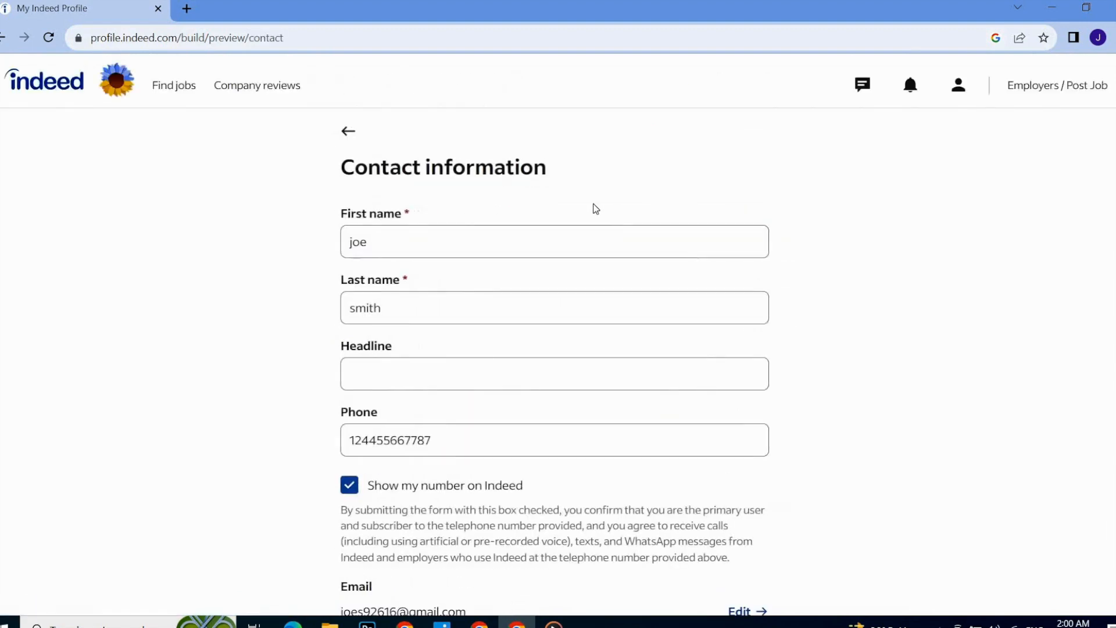
click(352, 241)
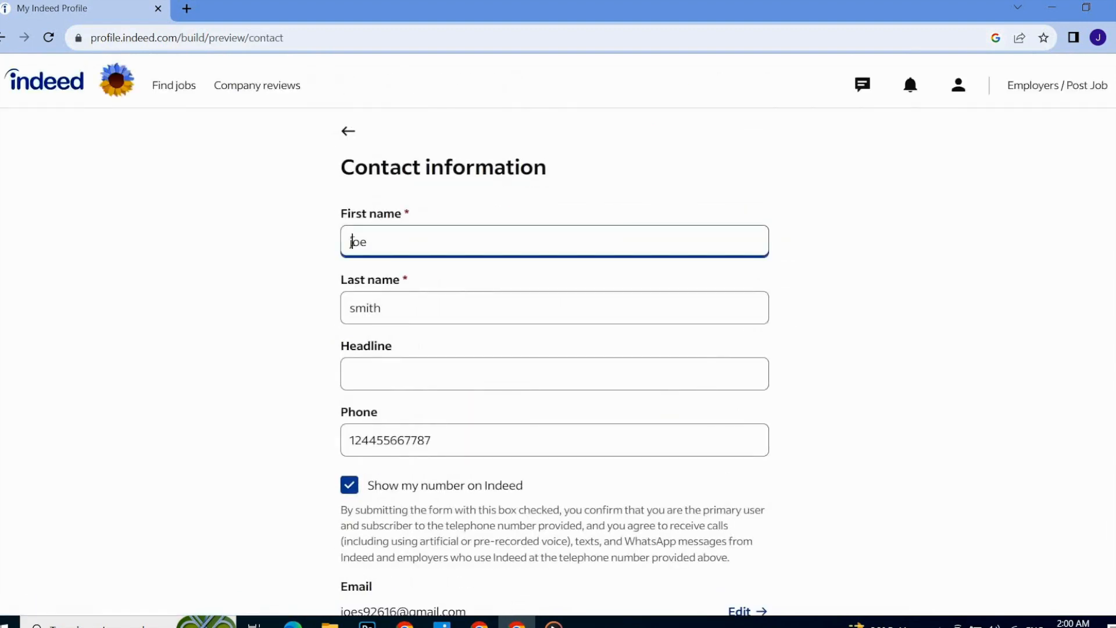
key(BackSpace)
text(J)
click(354, 308)
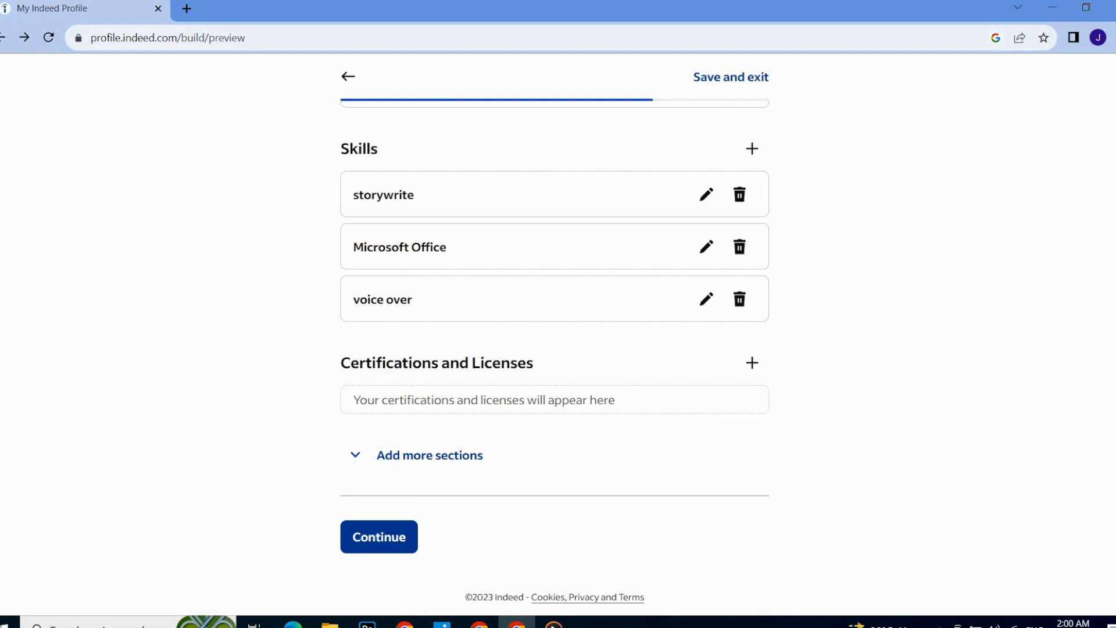
- Continue from the resume review and proceed to the job preferences with the resume visibility kept Public
click(365, 538)
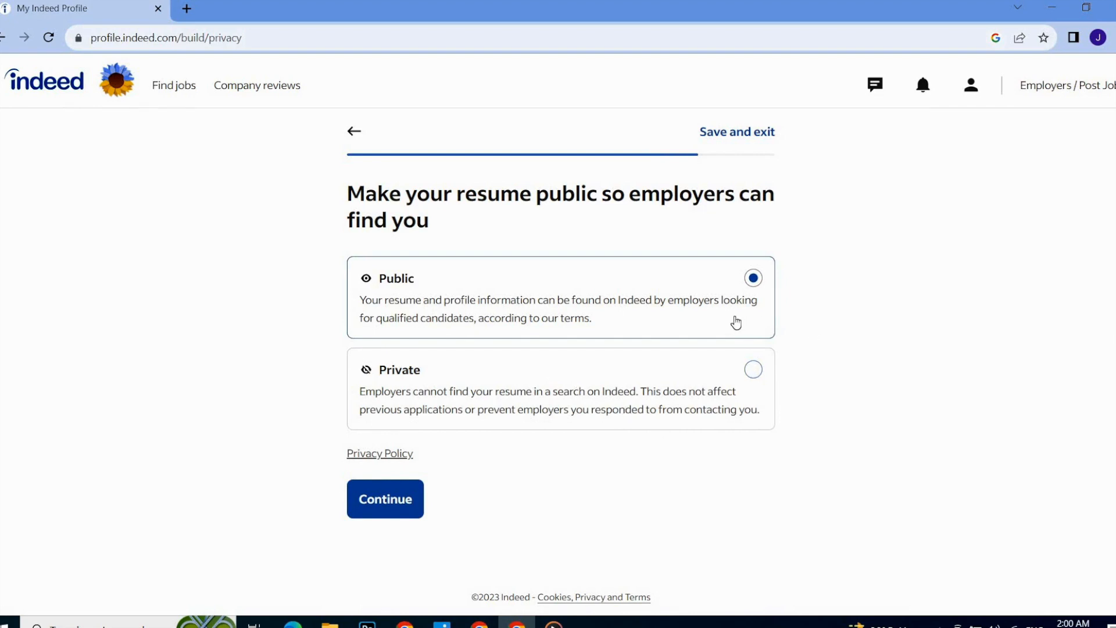
click(386, 499)
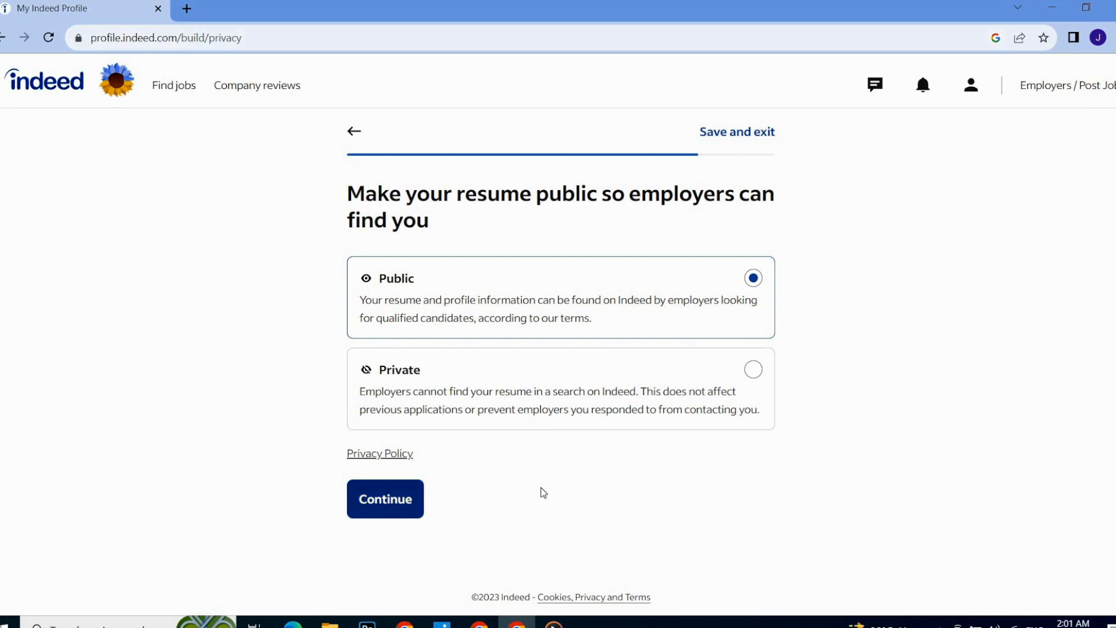
click(397, 498)
- Set the minimum base pay to Rs 20000 per month and enter graphic designer as the desired job title
scroll(543, 402, down, 1)
scroll(558, 333, up, 1)
scroll(558, 333, down, 1)
scroll(554, 357, down, 2)
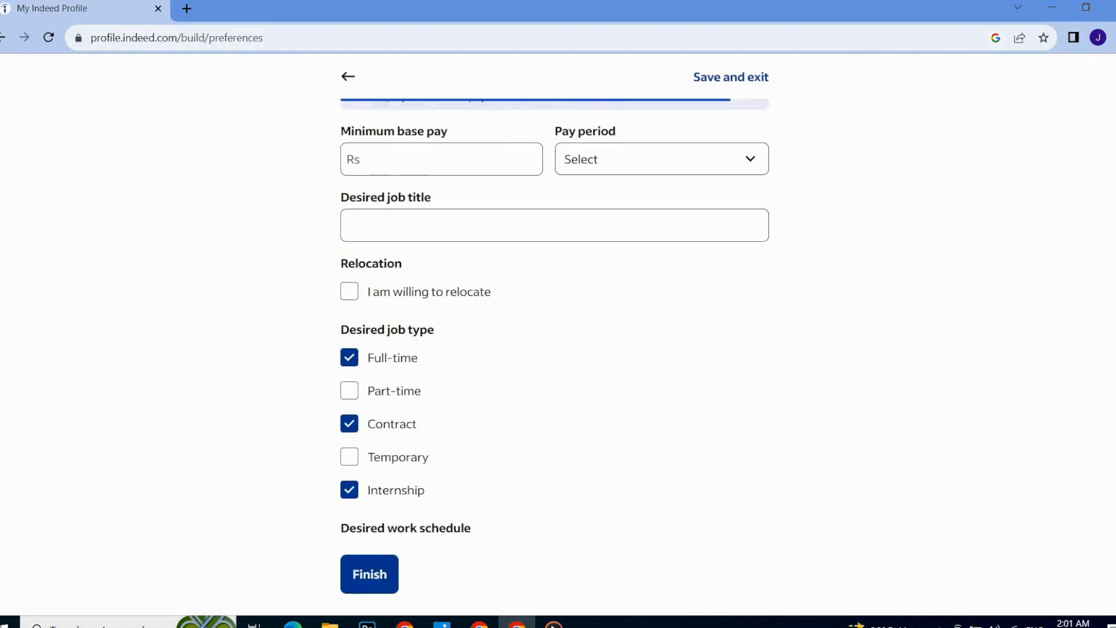
scroll(555, 349, up, 3)
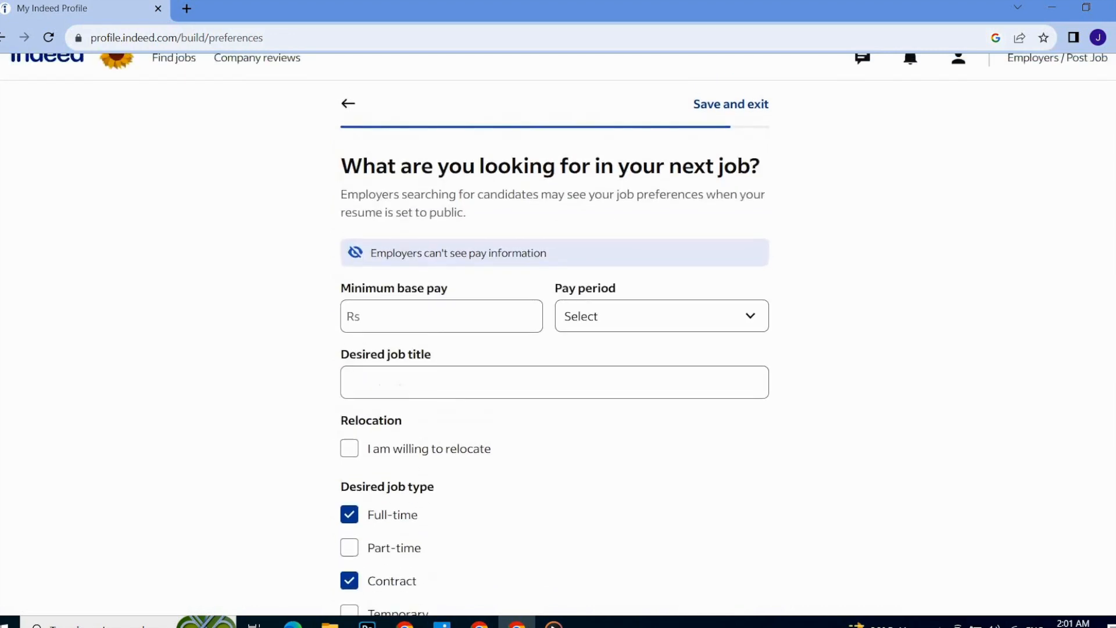
scroll(436, 332, up, 1)
click(431, 342)
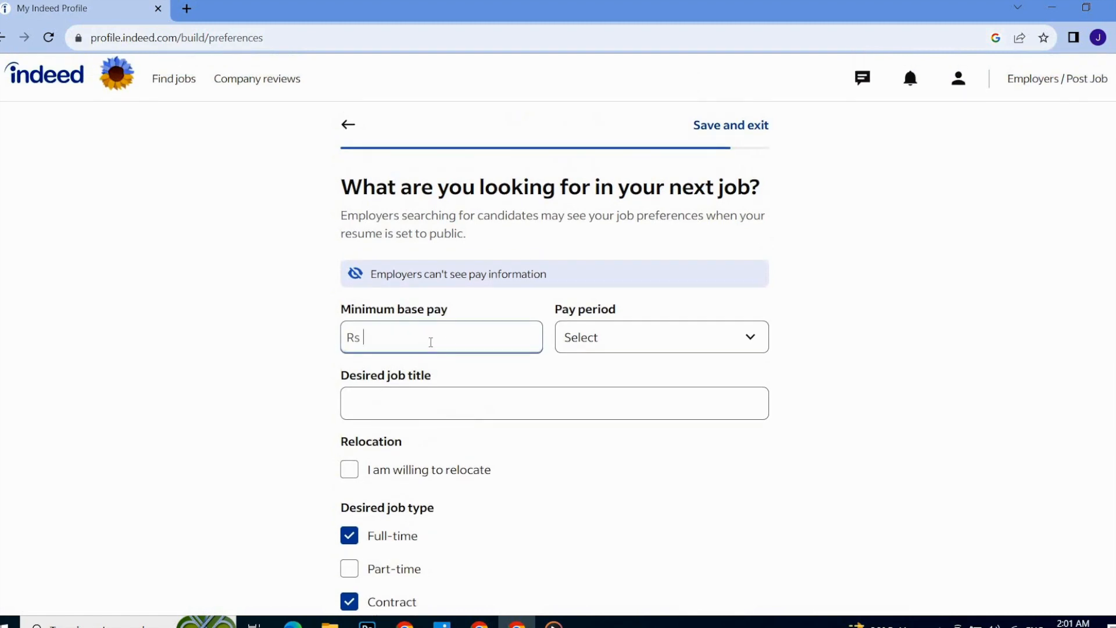
text(20000)
click(650, 345)
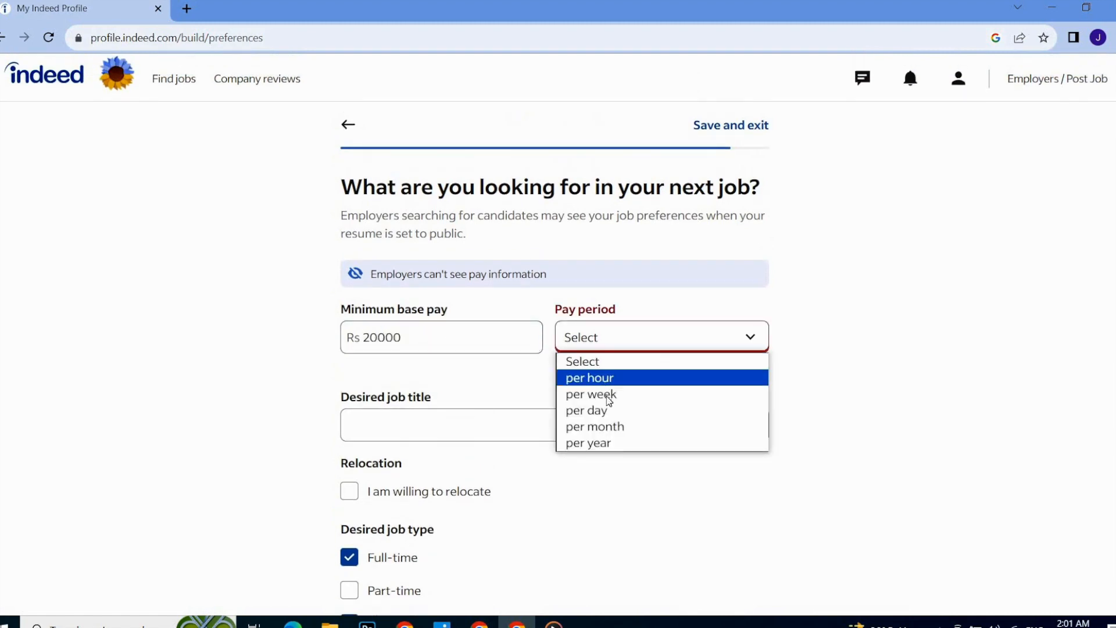
click(611, 428)
click(445, 390)
text(graphic designer)
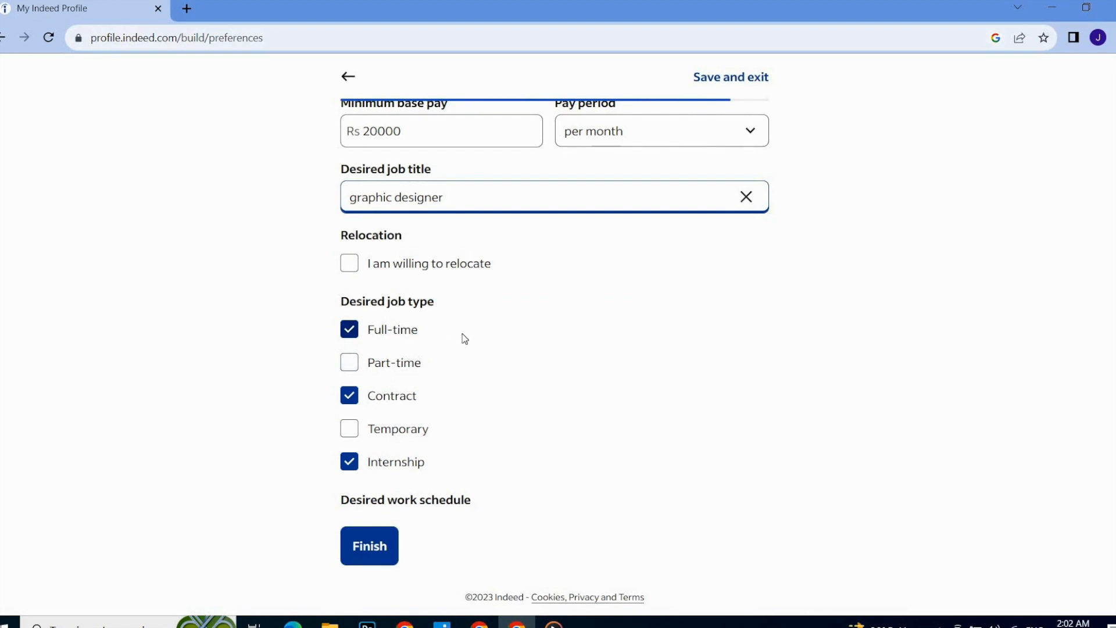
- Add Part-time to the desired job types and finish the job preferences
click(349, 369)
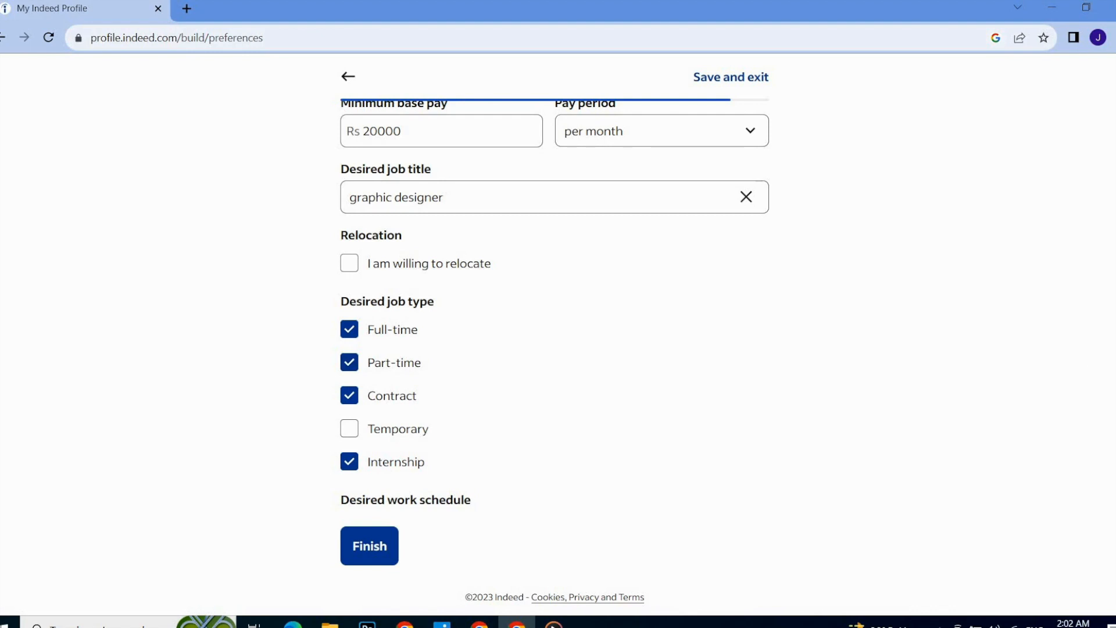
scroll(555, 358, up, 3)
scroll(555, 358, down, 2)
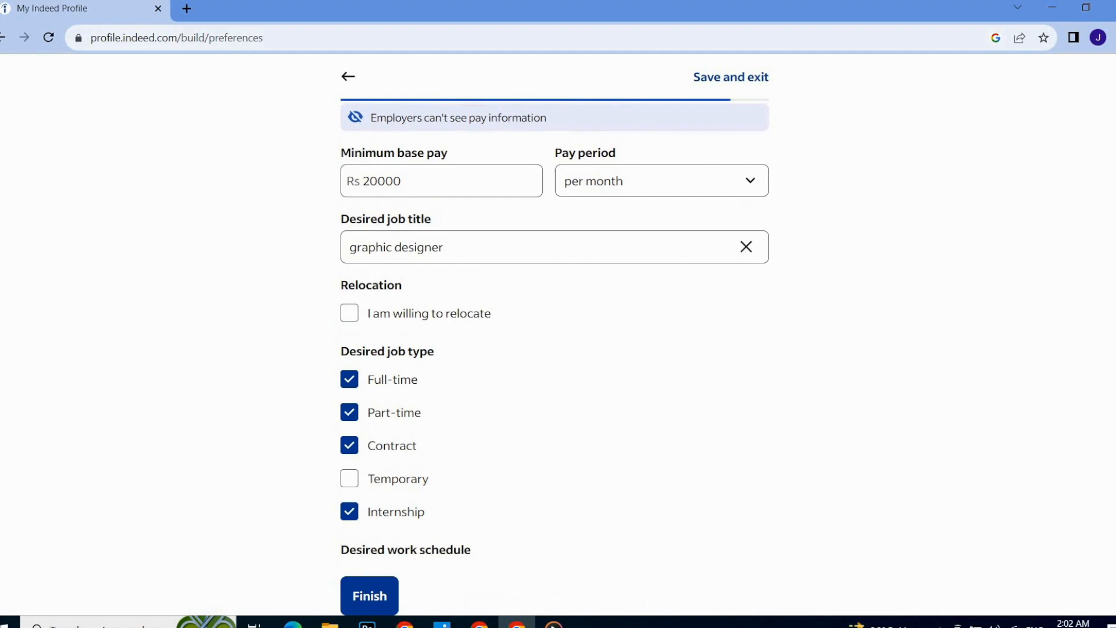
scroll(555, 358, down, 1)
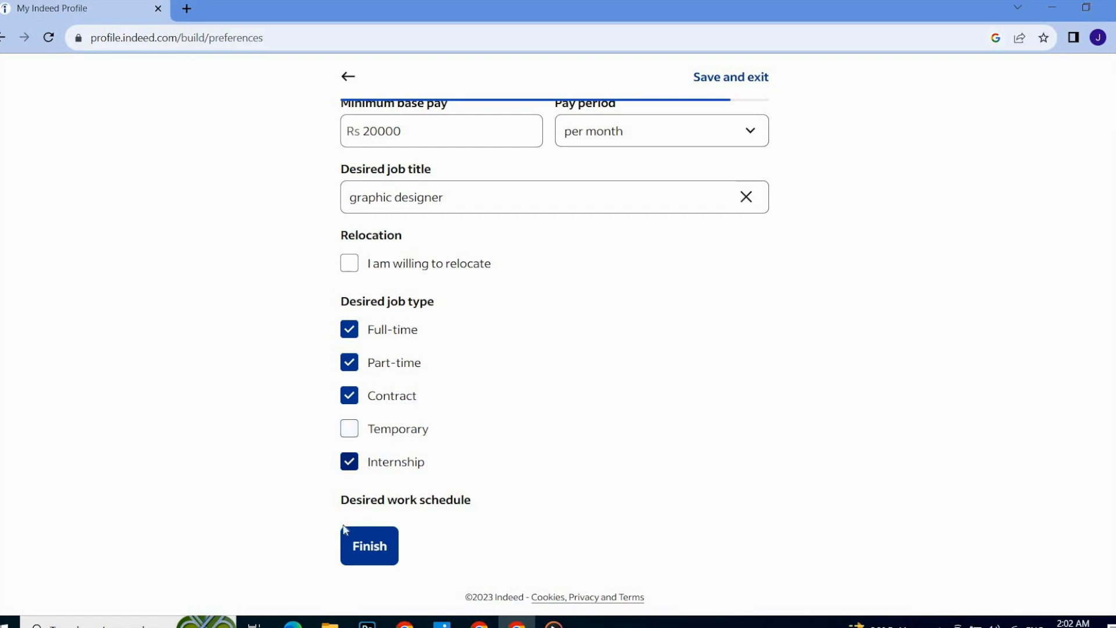
click(395, 561)
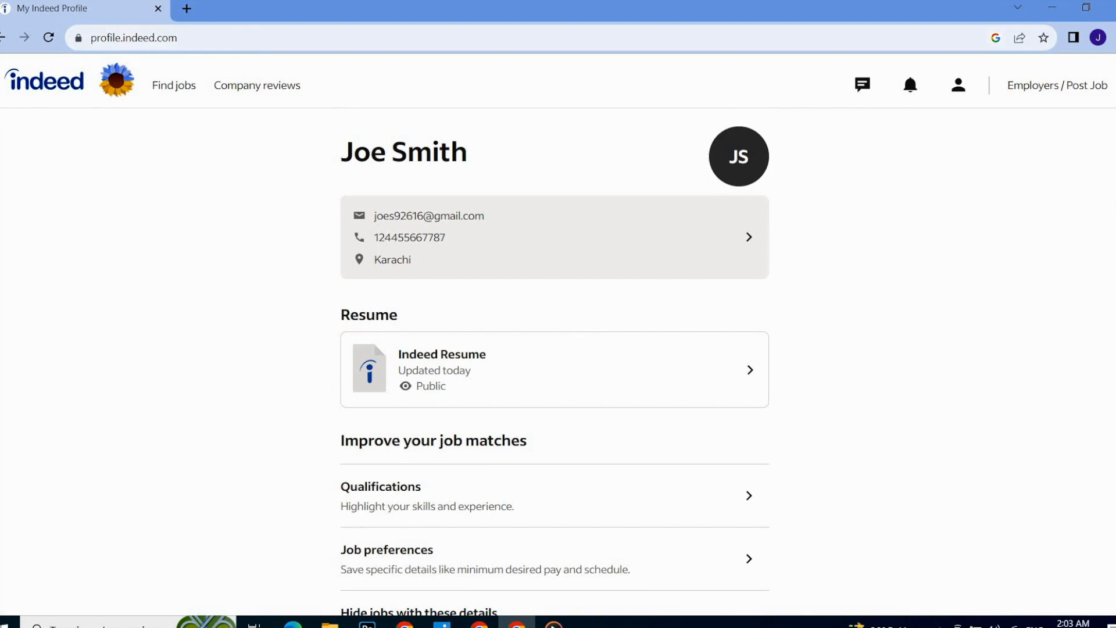
- Open the Indeed Resume from the profile and review its work experience, education, skills and certifications sections
scroll(558, 334, down, 1)
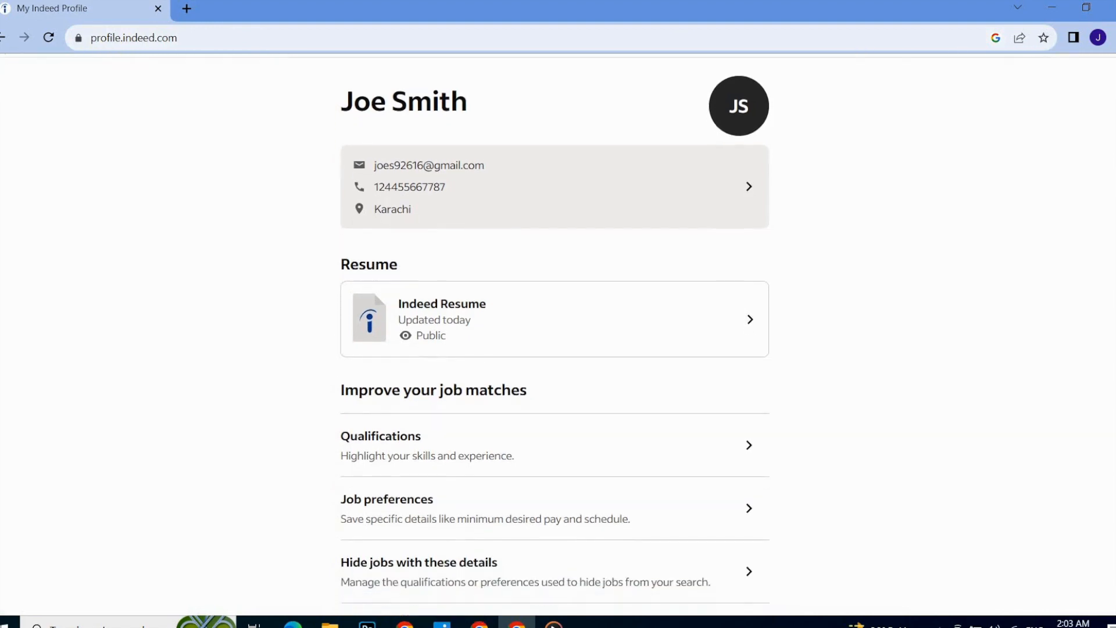
click(511, 323)
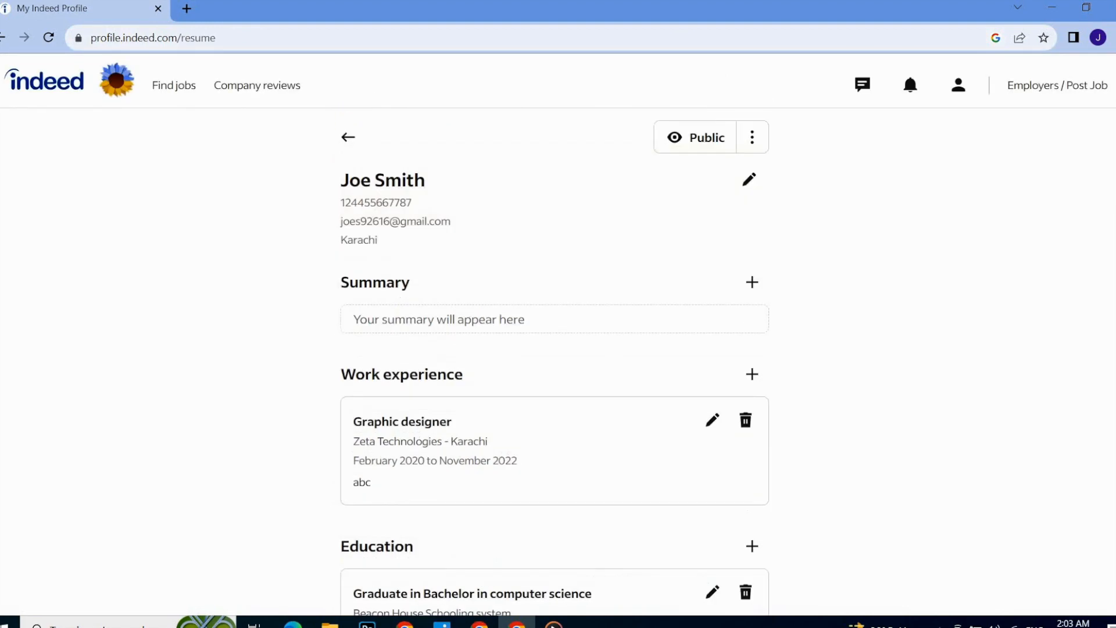
scroll(558, 333, down, 2)
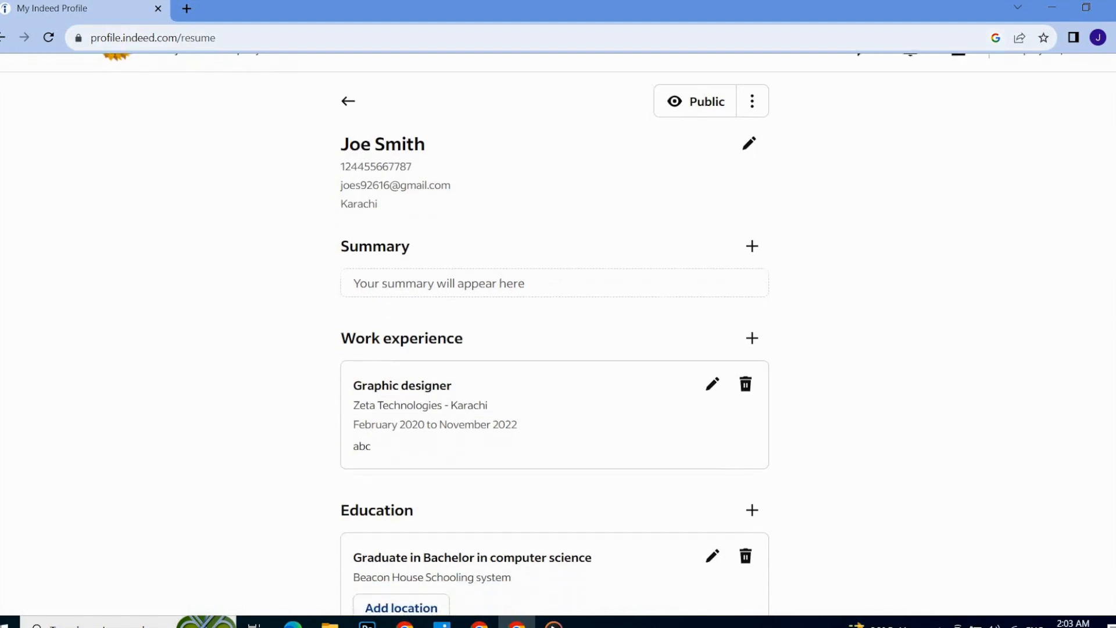
scroll(558, 333, down, 5)
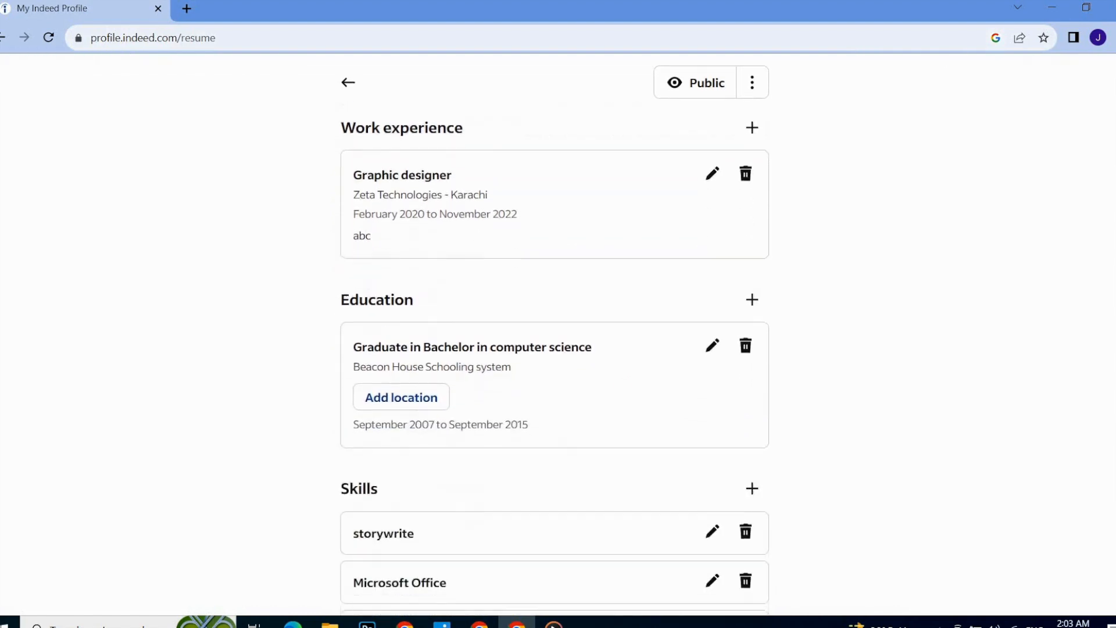
scroll(558, 333, down, 2)
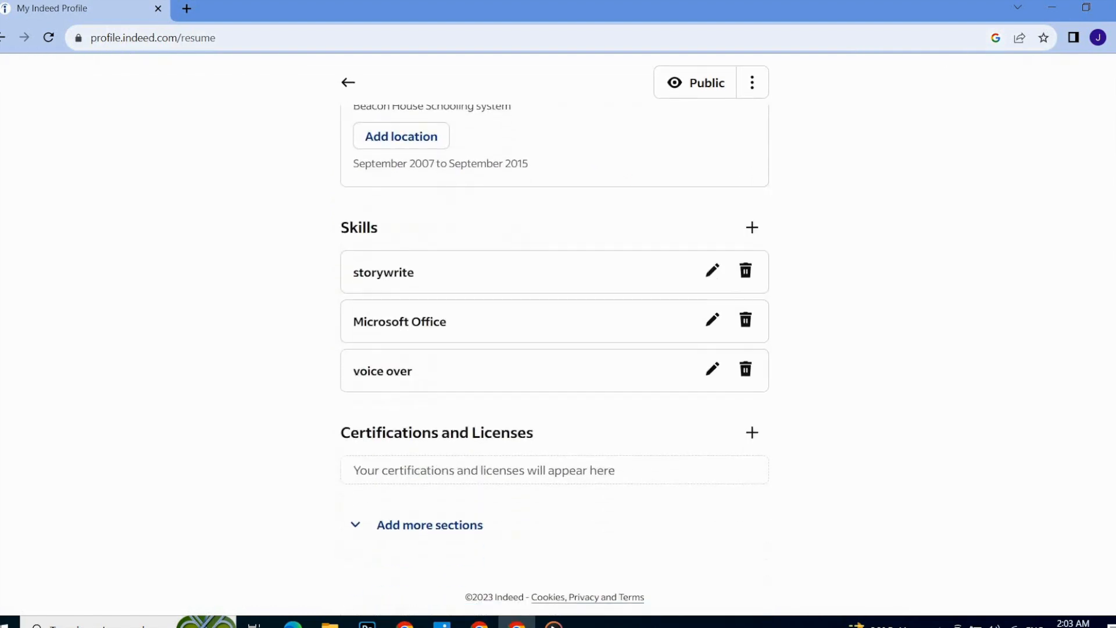
scroll(558, 333, up, 1)
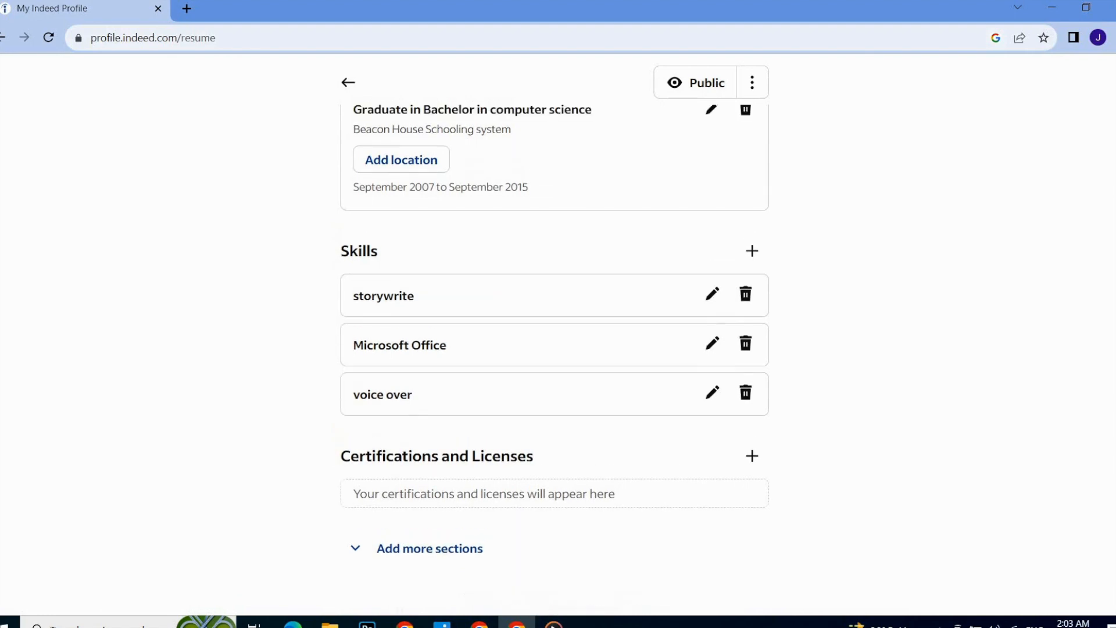
scroll(493, 281, up, 8)
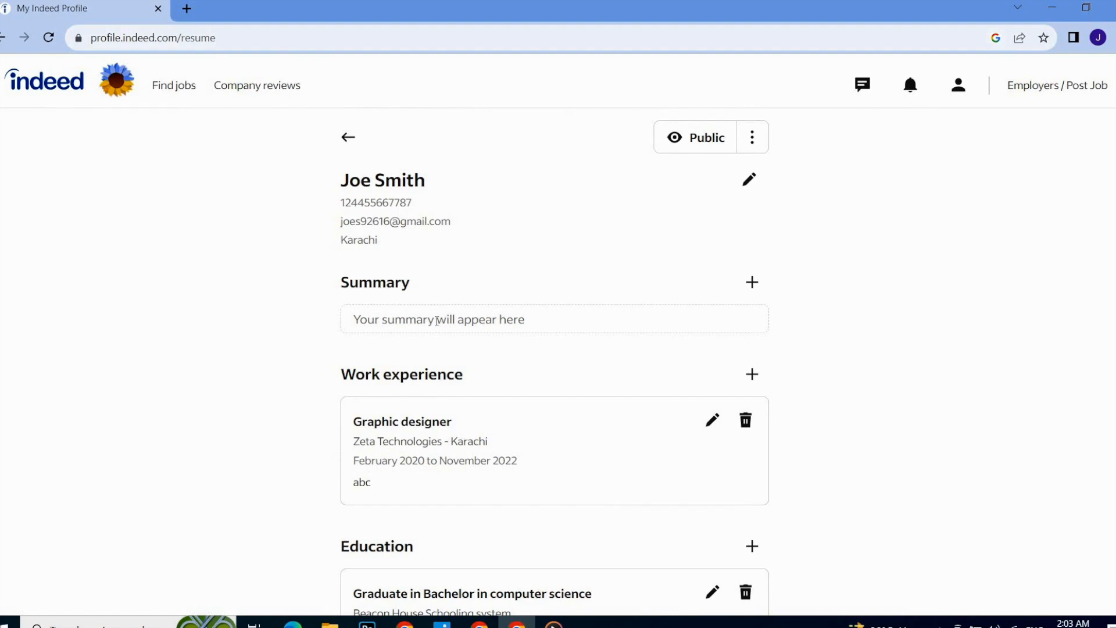
- Add a summary reading "acd" to the resume and save it
click(763, 284)
click(428, 288)
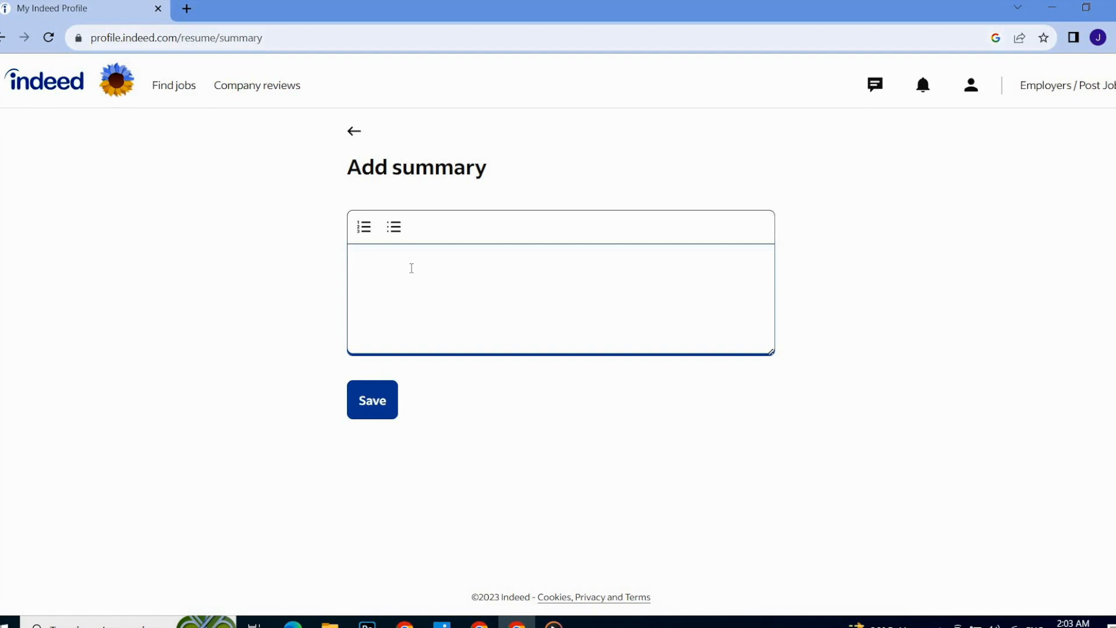
click(374, 411)
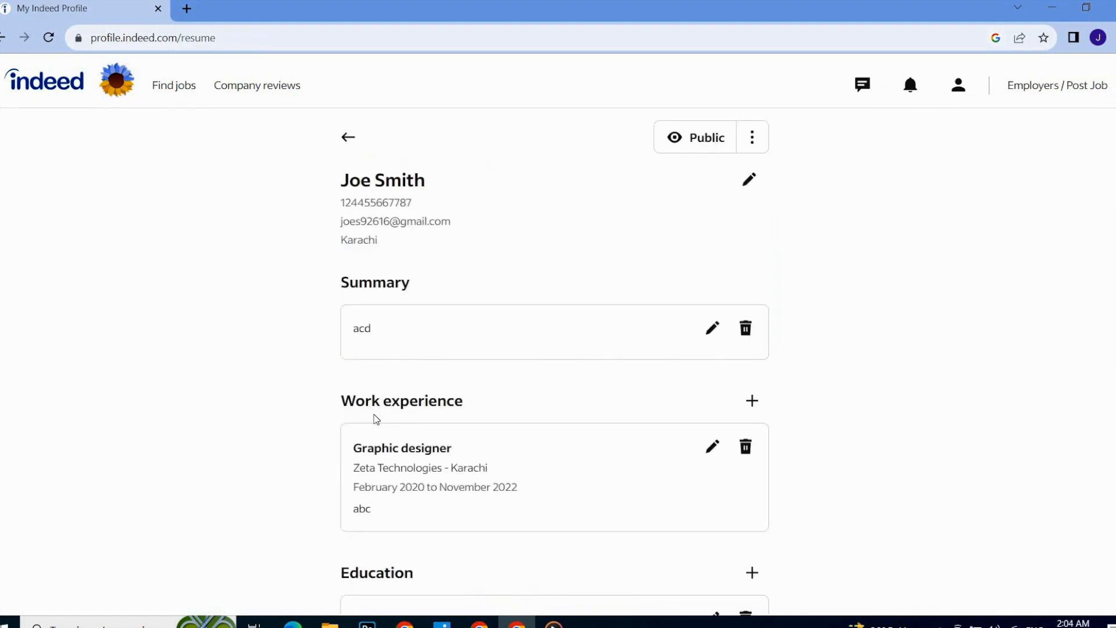